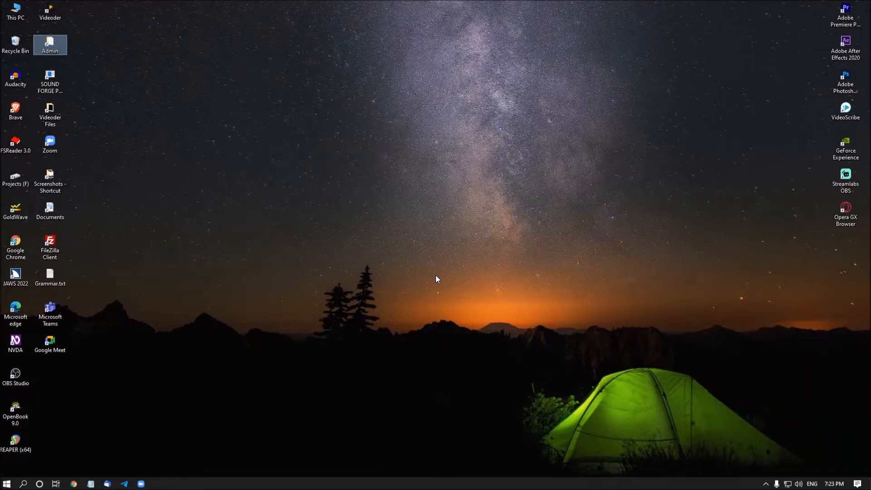
Step: Find and launch Outlook from the desktop
{"action": "key", "text": "super"}
{"action": "type", "text": "outl"}
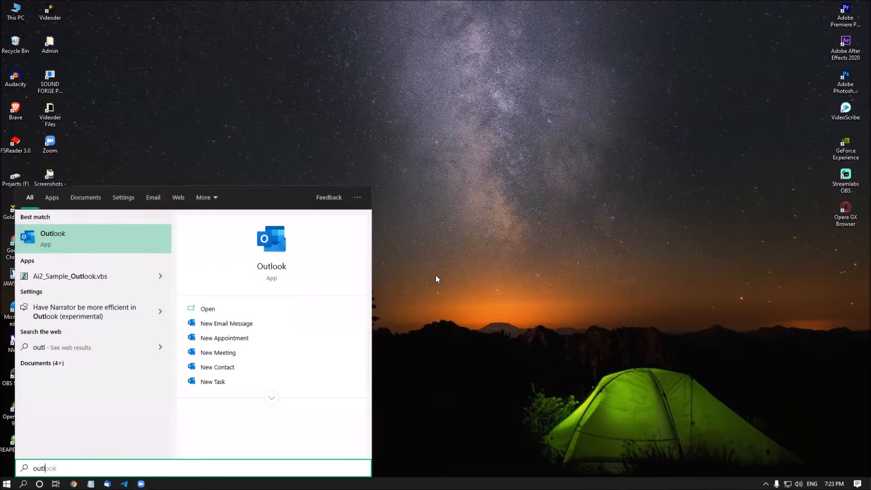
{"action": "key", "text": "Return"}
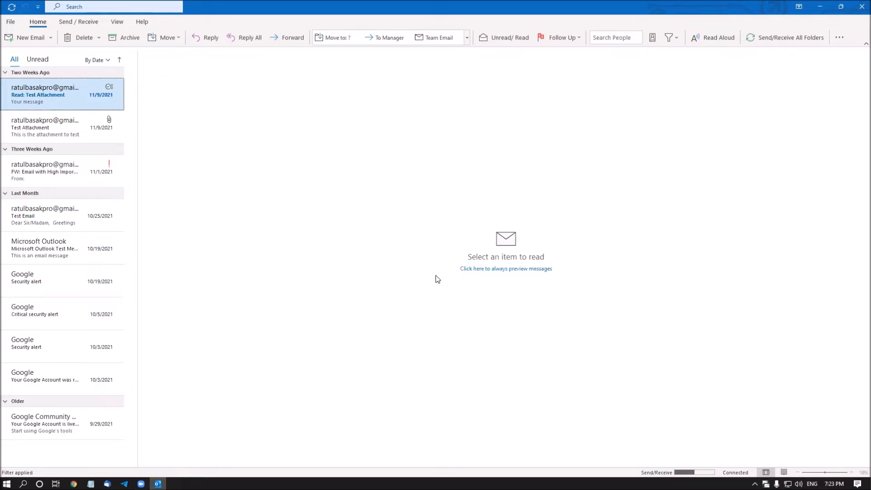
Step: Permanently delete the "Read: Test Attachment" receipt from the inbox and accept the deletion
{"action": "key", "text": "shift+Delete"}
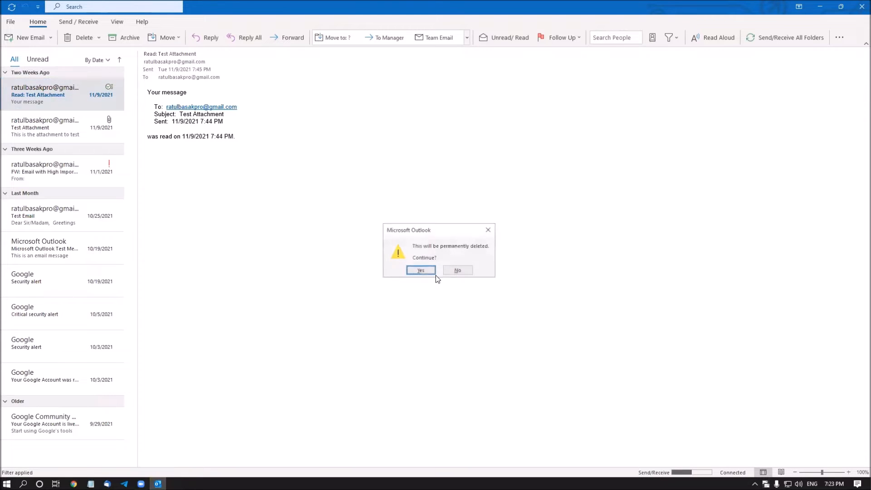
{"action": "key", "text": "Tab"}
{"action": "key", "text": "Tab"}
{"action": "key", "text": "Tab"}
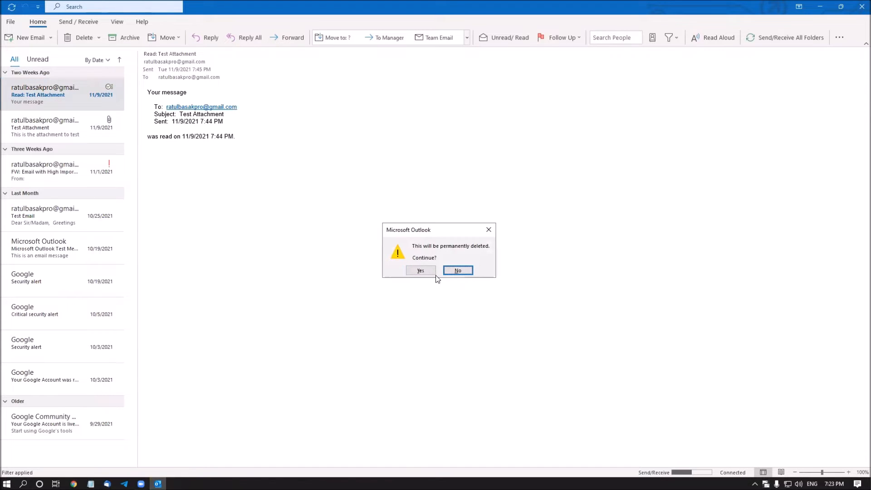
{"action": "left_click", "coordinate": [433, 272]}
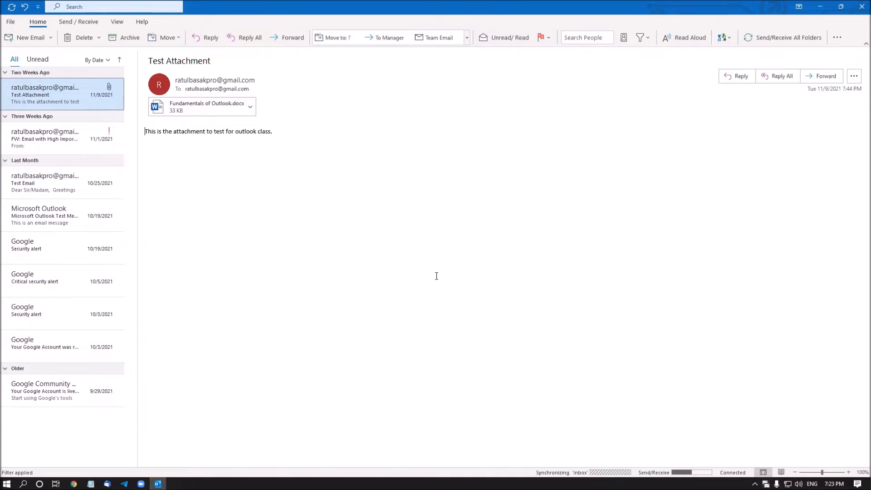
Step: Create a new email and add the suggested recent contact matching "acc" as the To recipient
{"action": "key", "text": "ctrl+n"}
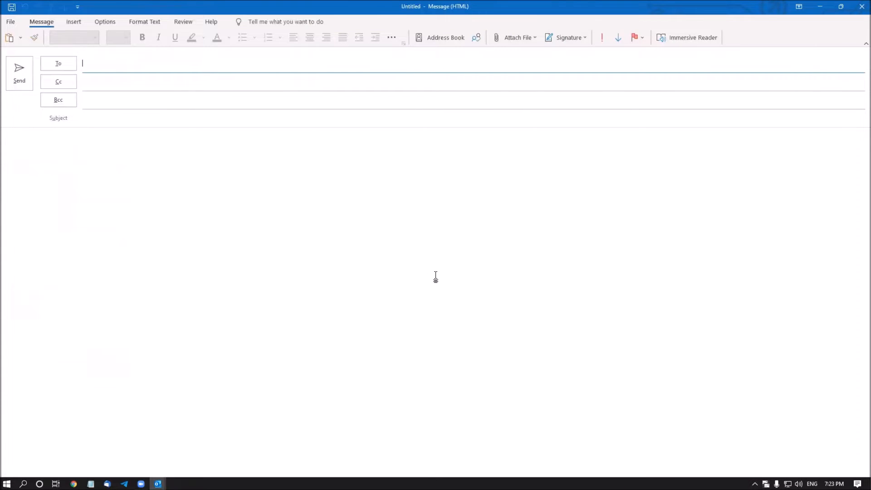
{"action": "type", "text": "acc"}
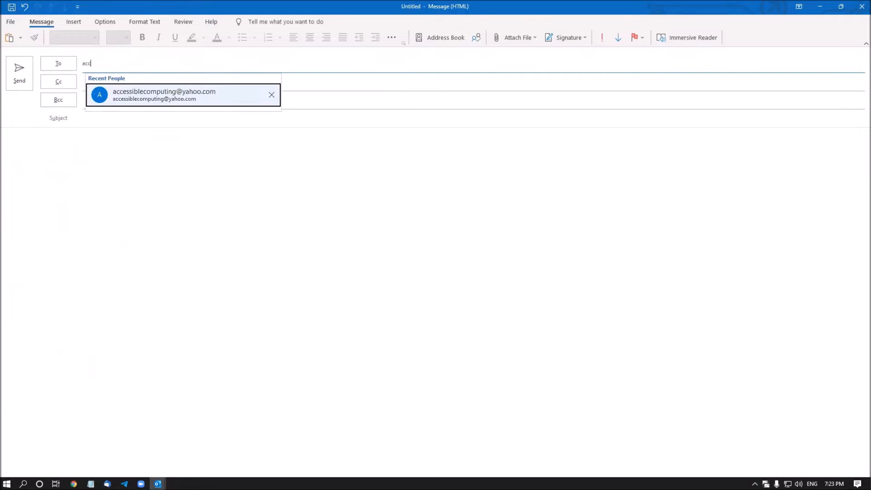
{"action": "key", "text": "Return"}
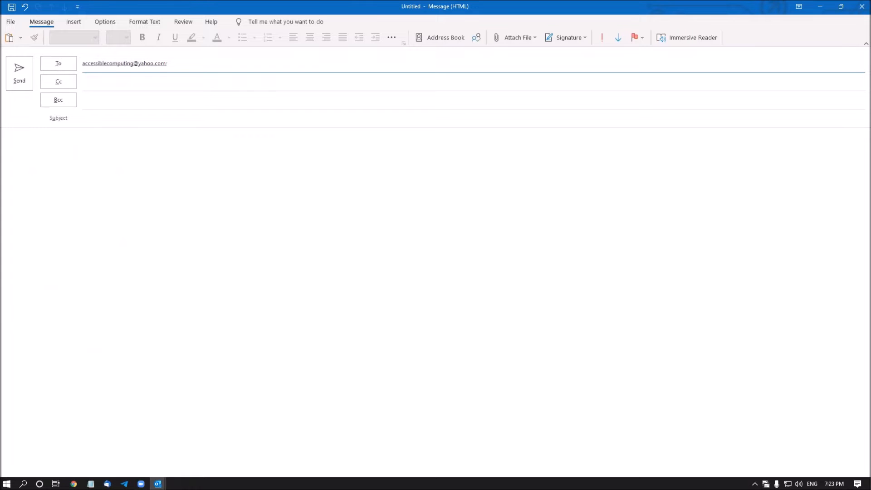
Step: Enter the subject "Formatting and Spell Checking" and write the message body about the students who applied for the course
{"action": "key", "text": "Tab"}
{"action": "key", "text": "Tab"}
{"action": "key", "text": "Tab"}
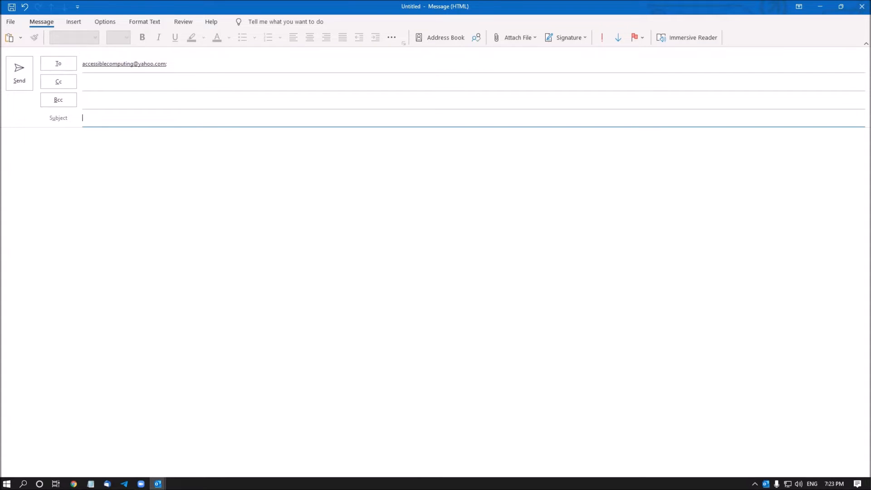
{"action": "type", "text": "Formatting and Spell Checking"}
{"action": "left_click", "coordinate": [435, 277]}
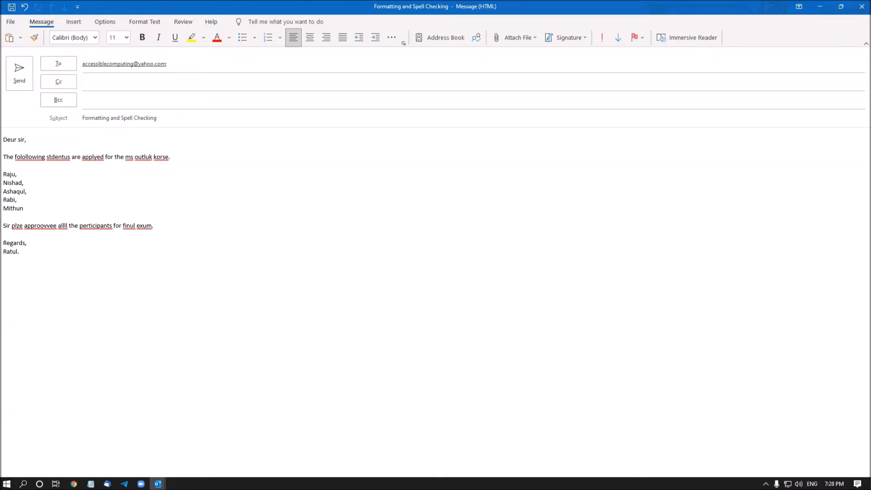
Step: Start the spelling check on the message and replace all occurrences of "folollowing" with "following"
{"action": "key", "text": "F7"}
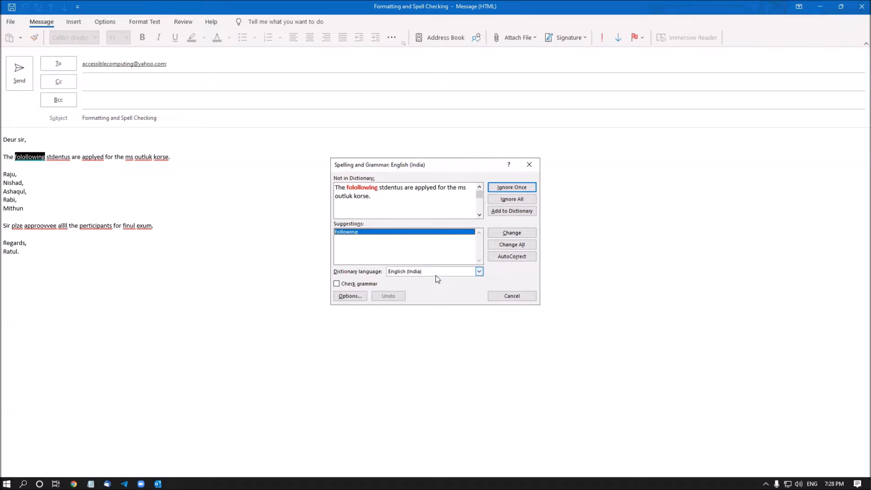
{"action": "key", "text": "Tab"}
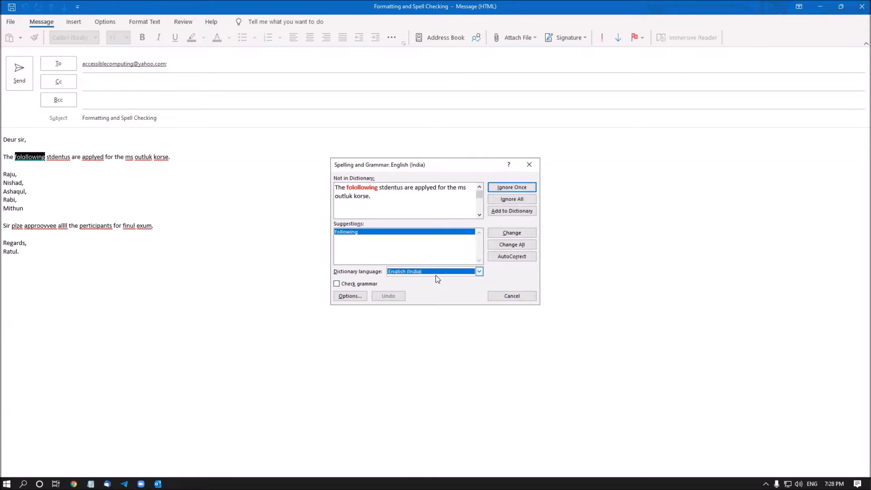
{"action": "key", "text": "Tab"}
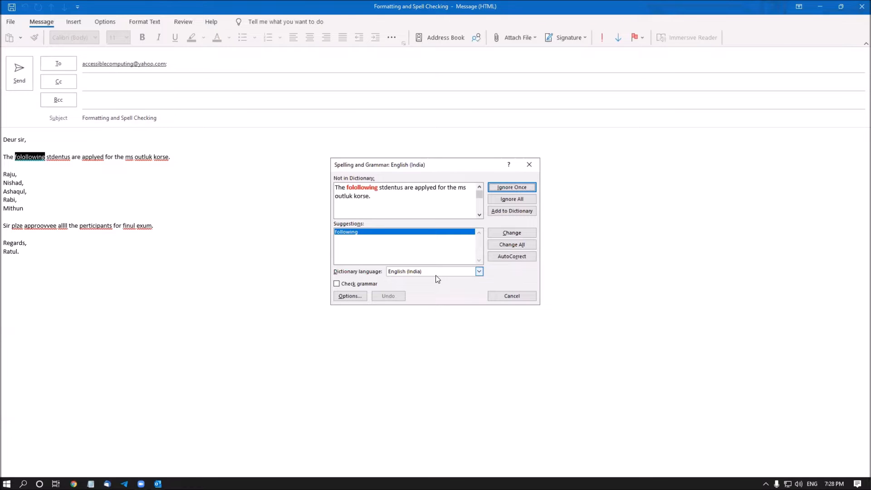
{"action": "key", "text": "Tab"}
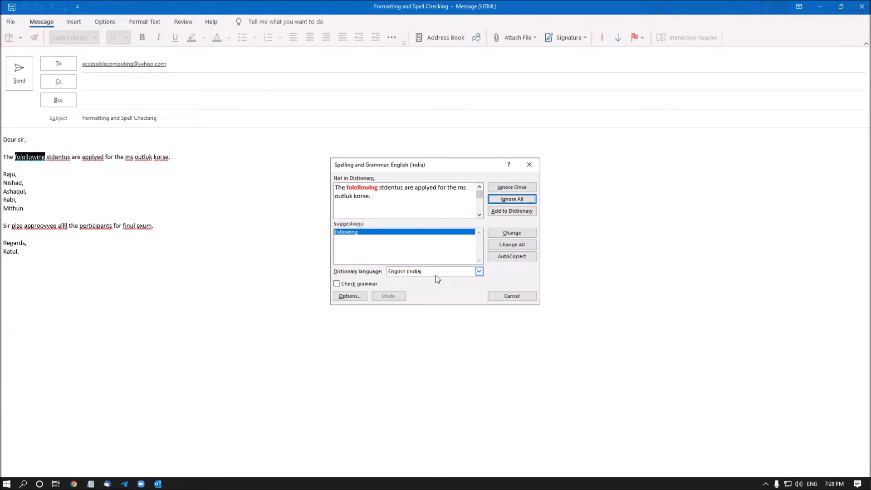
{"action": "key", "text": "Tab"}
{"action": "key", "text": "Tab"}
{"action": "key", "text": "Tab"}
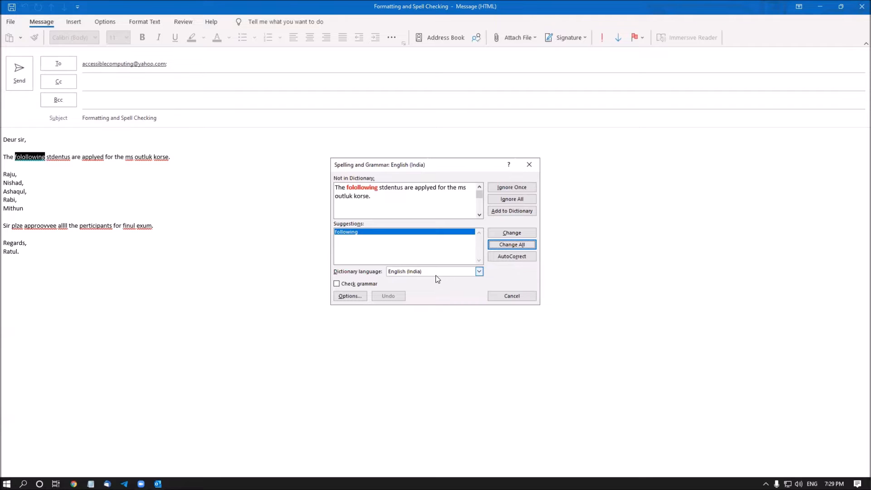
{"action": "key", "text": "Return"}
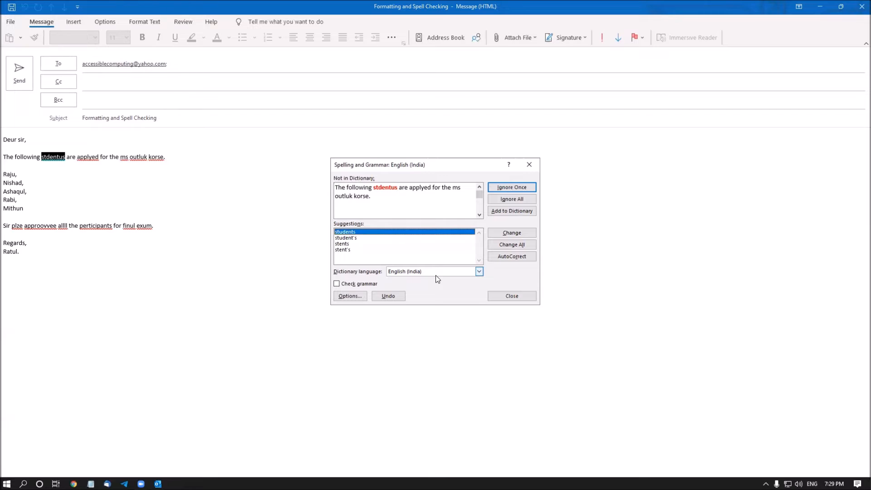
Step: Replace all occurrences of "stdentus" with the suggestion "students"
{"action": "key", "text": "Tab"}
{"action": "key", "text": "Tab"}
{"action": "key", "text": "Tab"}
{"action": "key", "text": "Tab"}
{"action": "key", "text": "Tab"}
{"action": "key", "text": "Tab"}
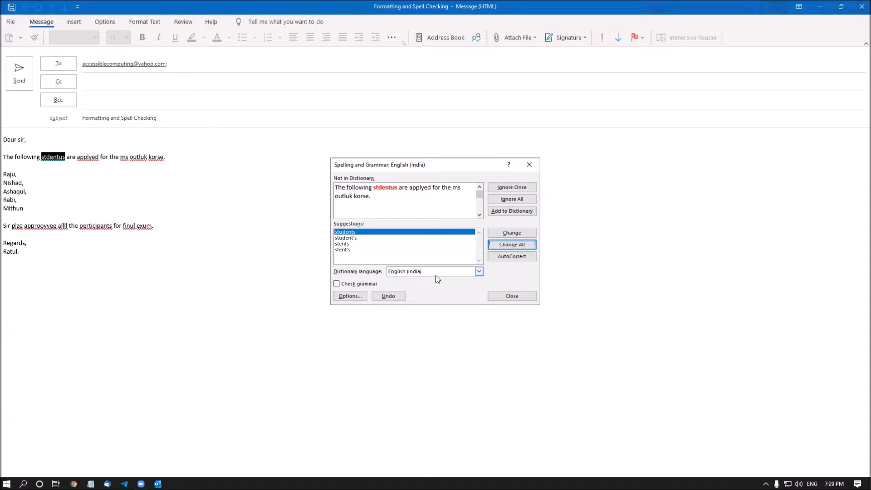
{"action": "key", "text": "Return"}
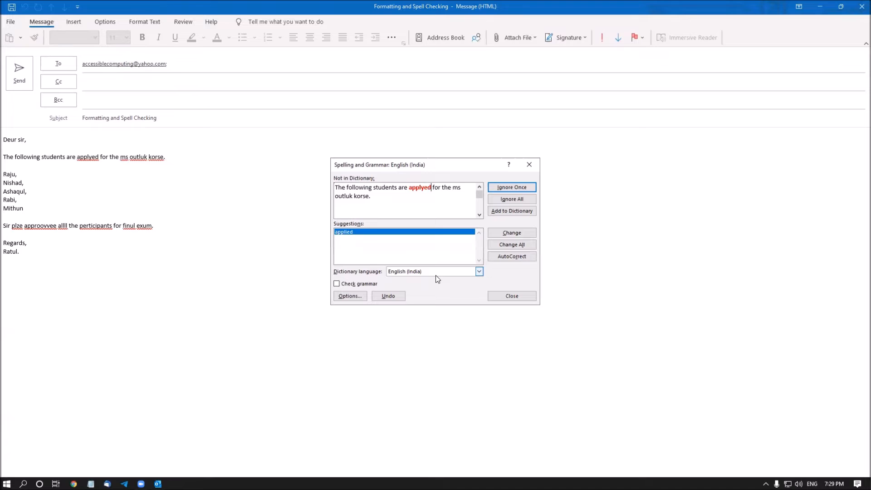
Step: Correct "applyed" to "applied", "ms" to "Ms", and all occurrences of "outluk" to "outlook"
{"action": "key", "text": "alt+c"}
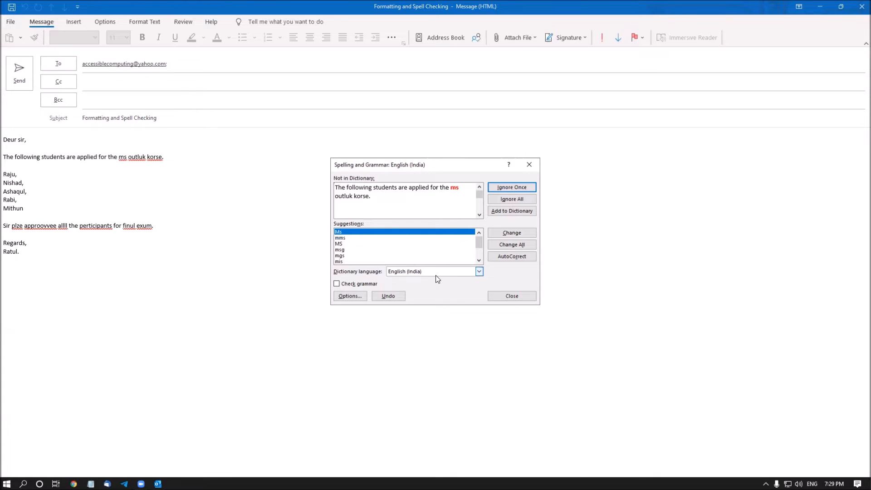
{"action": "key", "text": "alt+c"}
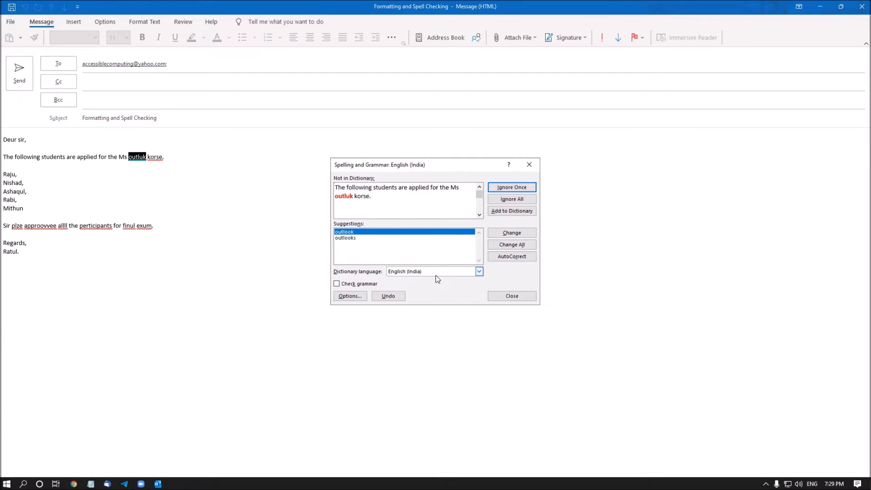
{"action": "key", "text": "alt+l"}
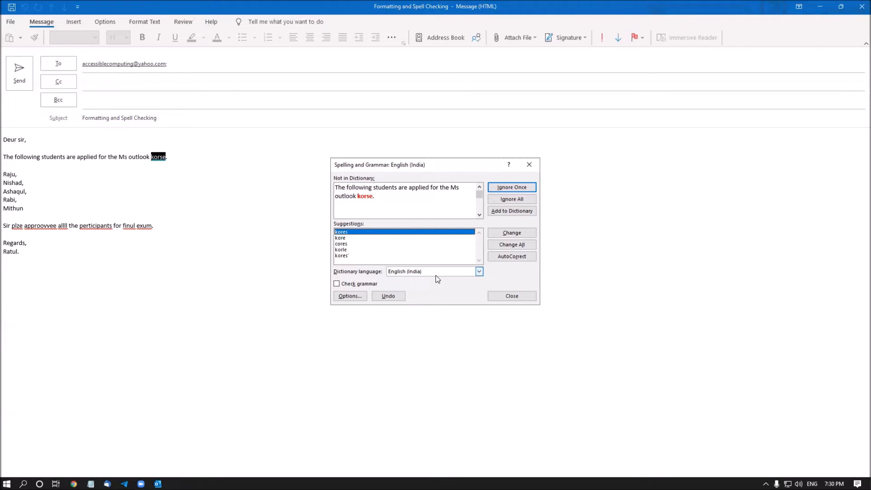
Step: Look through the spelling suggestions offered for "korse"
{"action": "key", "text": "Down"}
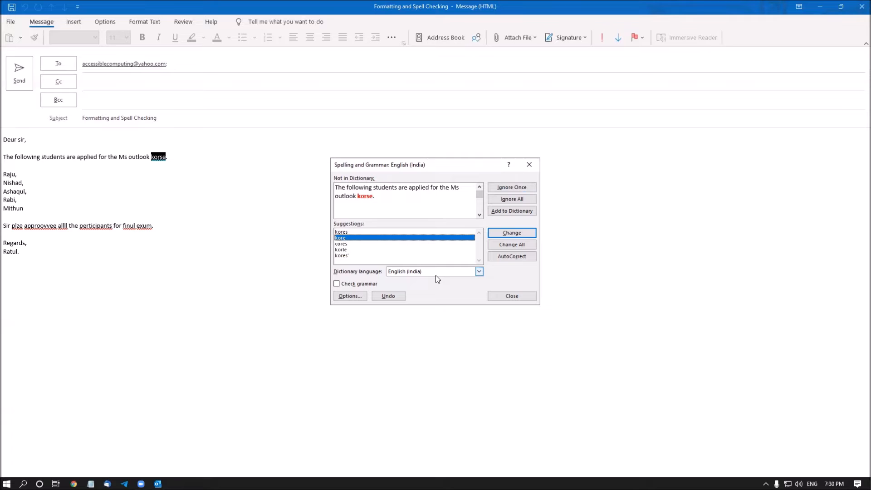
{"action": "key", "text": "Down"}
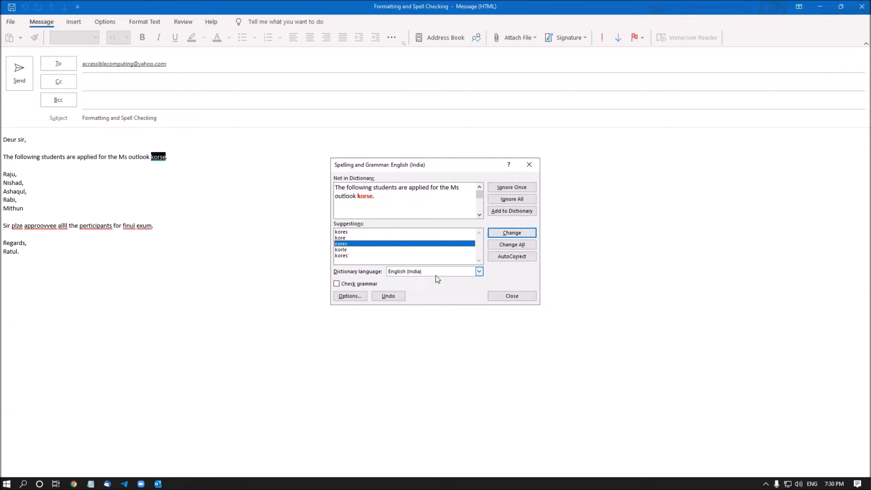
{"action": "key", "text": "Down"}
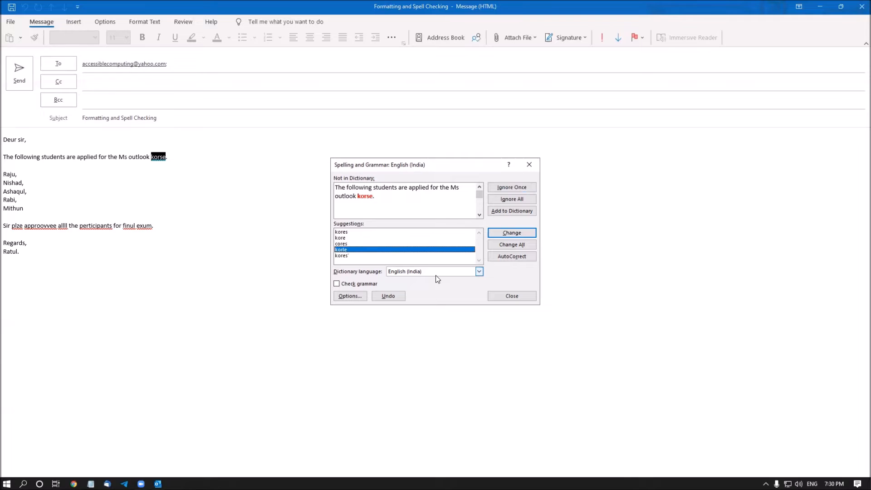
{"action": "key", "text": "Down"}
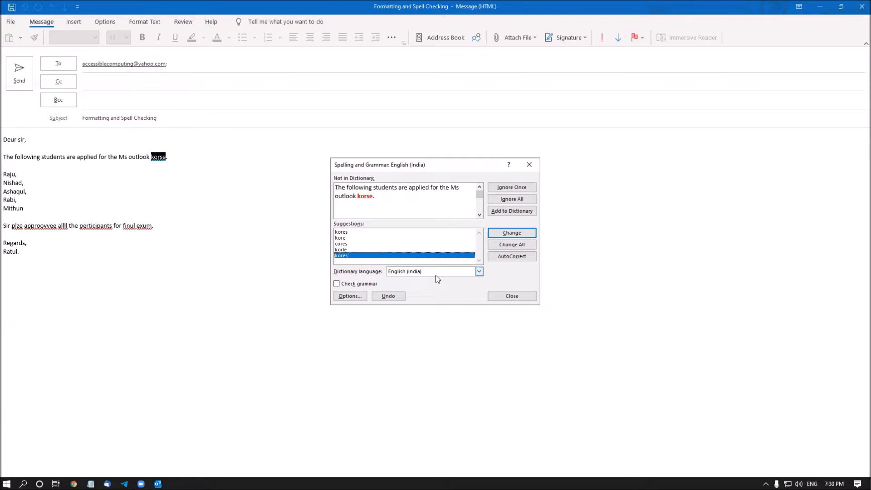
{"action": "key", "text": "Up"}
{"action": "key", "text": "Up"}
{"action": "key", "text": "Up"}
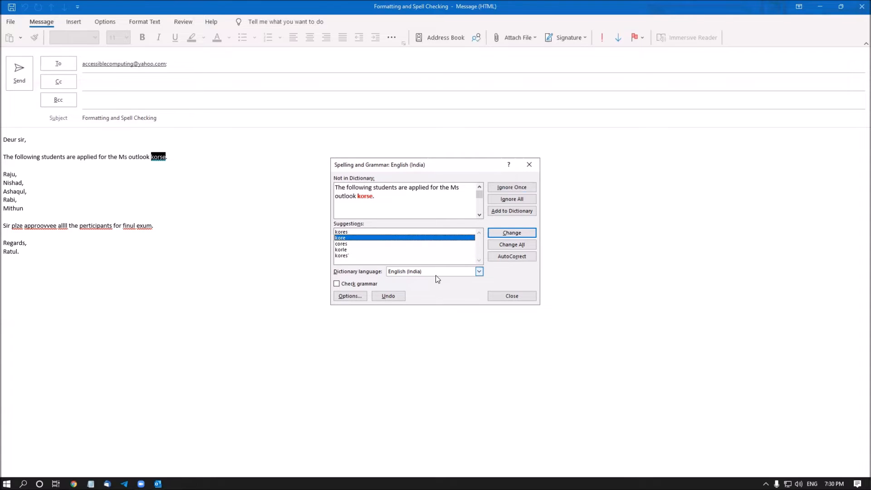
{"action": "key", "text": "Up"}
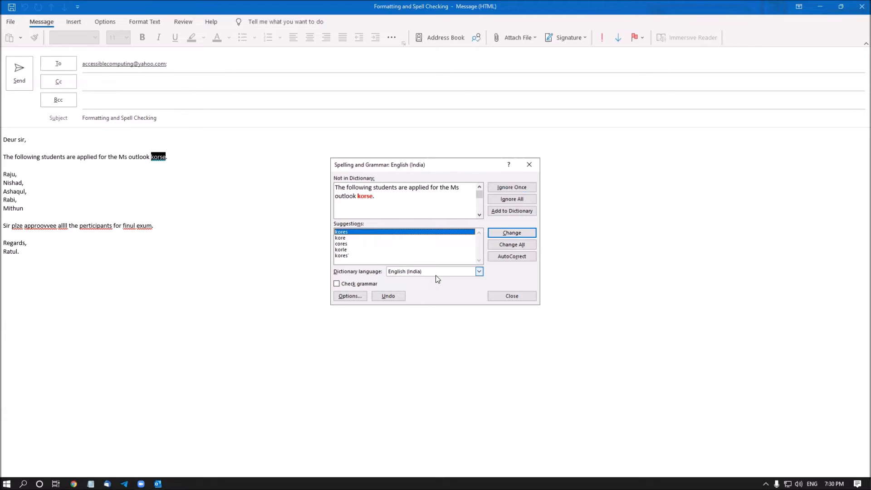
Step: Ignore the flagged word "korse" and continue the spelling check with the following error
{"action": "key", "text": "Tab"}
{"action": "key", "text": "Tab"}
{"action": "key", "text": "Tab"}
{"action": "key", "text": "Tab"}
{"action": "key", "text": "Tab"}
{"action": "key", "text": "Tab"}
{"action": "key", "text": "Tab"}
{"action": "key", "text": "Tab"}
{"action": "key", "text": "Tab"}
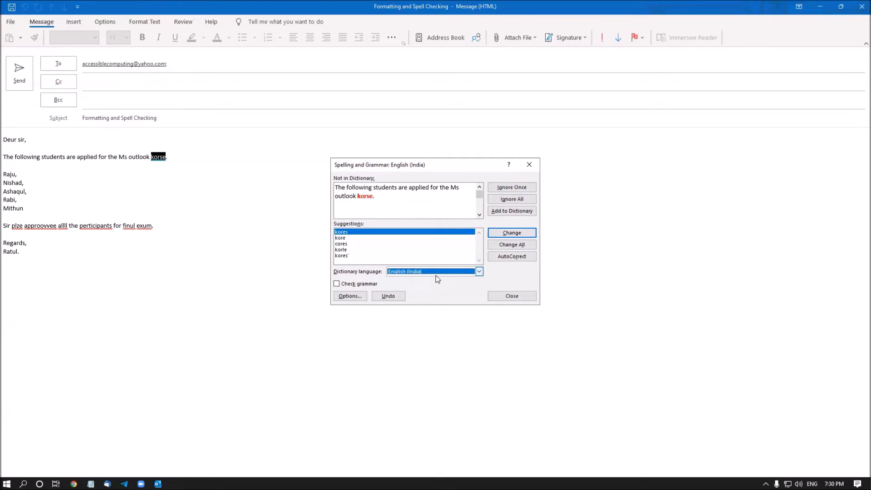
{"action": "key", "text": "Tab"}
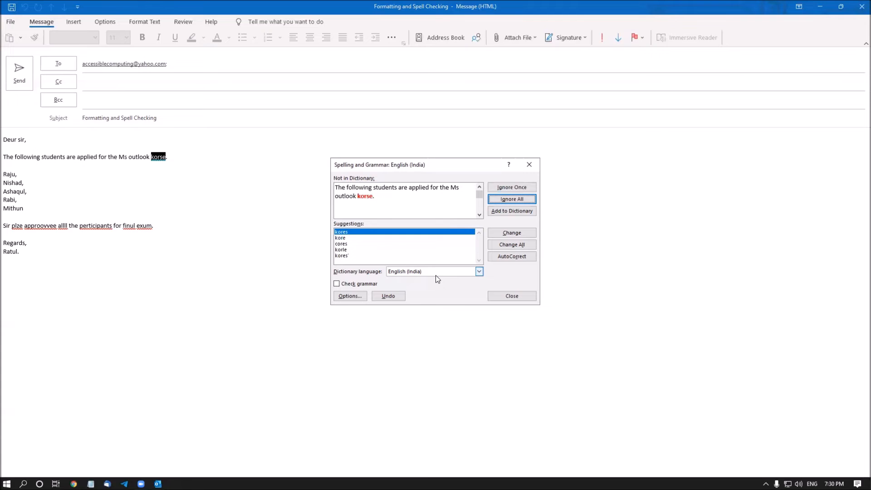
{"action": "key", "text": "Tab"}
{"action": "key", "text": "shift+Tab"}
{"action": "key", "text": "shift+Tab"}
{"action": "key", "text": "shift+Tab"}
{"action": "key", "text": "shift+Tab"}
{"action": "key", "text": "shift+Tab"}
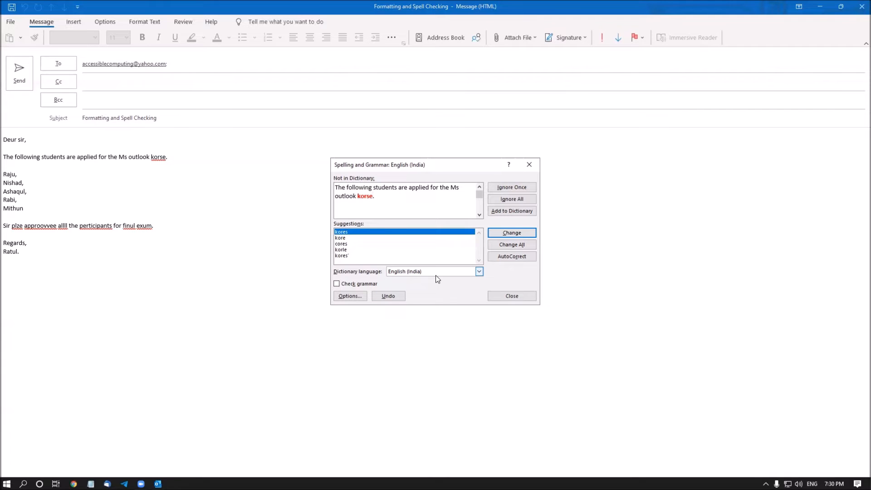
{"action": "key", "text": "Tab"}
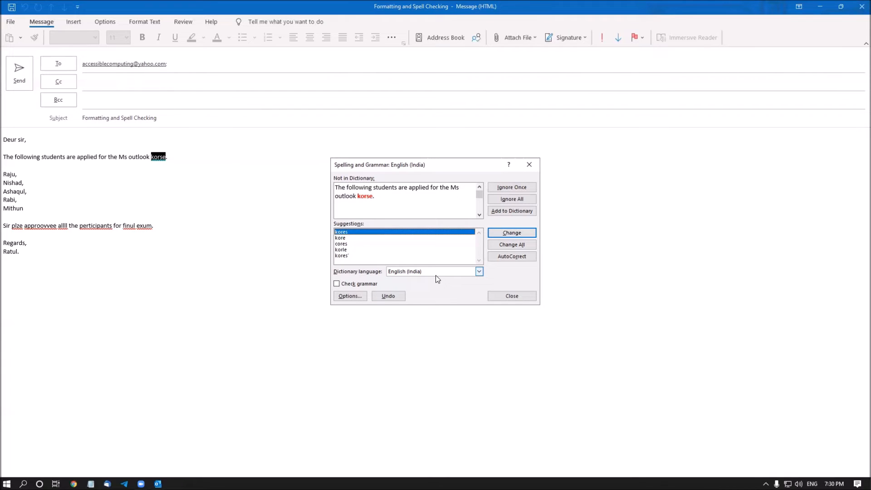
{"action": "key", "text": "Down"}
{"action": "key", "text": "Down"}
{"action": "key", "text": "Tab"}
{"action": "key", "text": "Tab"}
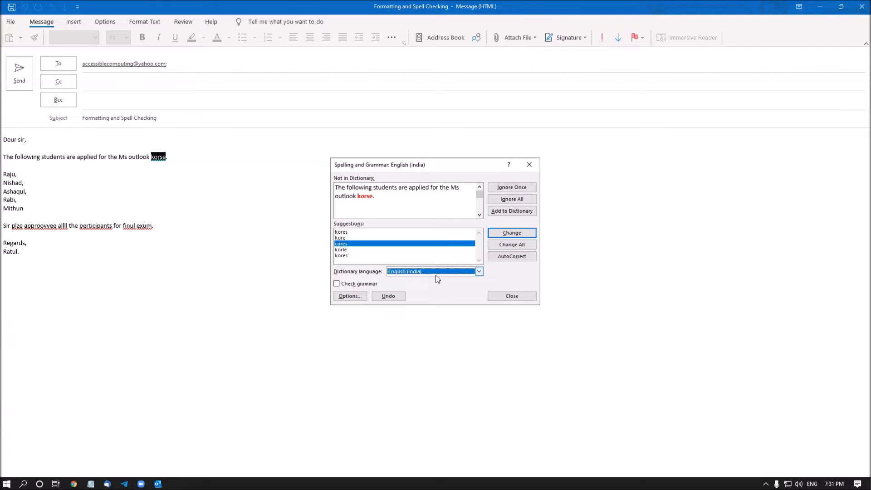
{"action": "key", "text": "space"}
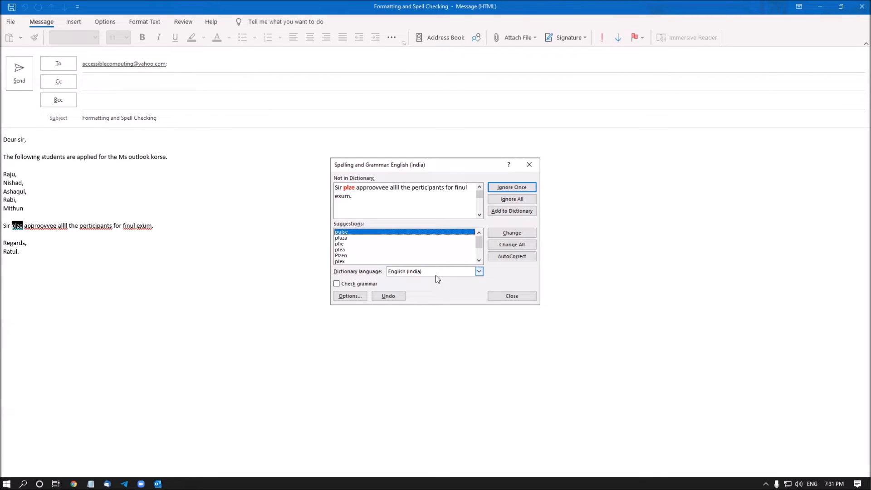
Step: Look through the spelling suggestions for "plze" and ignore this occurrence of the word
{"action": "key", "text": "Down"}
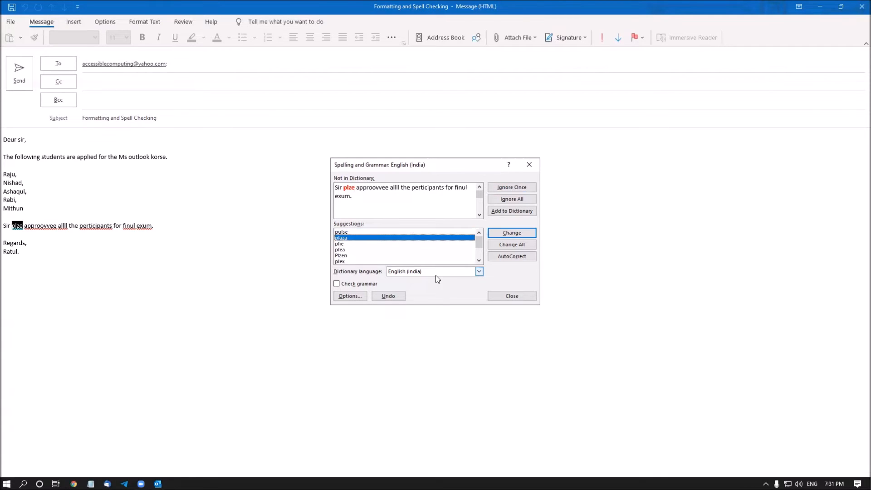
{"action": "key", "text": "Down"}
{"action": "key", "text": "Down"}
{"action": "key", "text": "Down"}
{"action": "key", "text": "Down"}
{"action": "key", "text": "Down"}
{"action": "key", "text": "Down"}
{"action": "key", "text": "Down"}
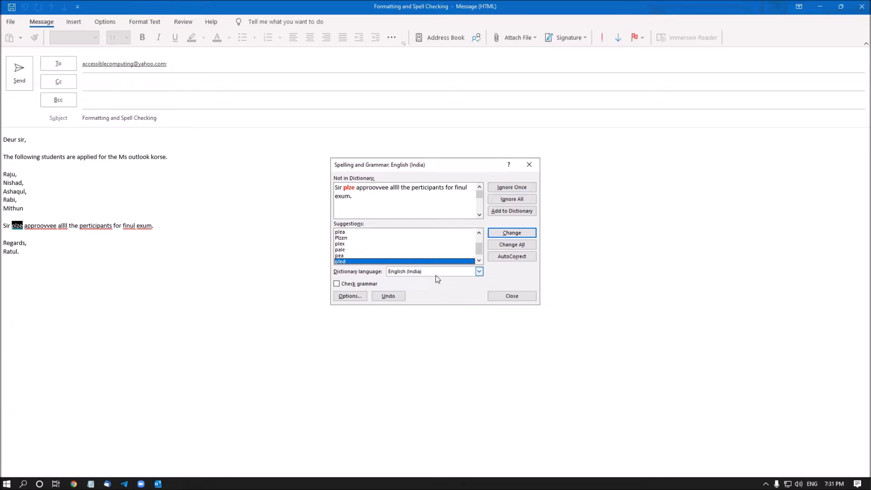
{"action": "key", "text": "Down"}
{"action": "key", "text": "Home"}
{"action": "key", "text": "Down"}
{"action": "key", "text": "Down"}
{"action": "key", "text": "Down"}
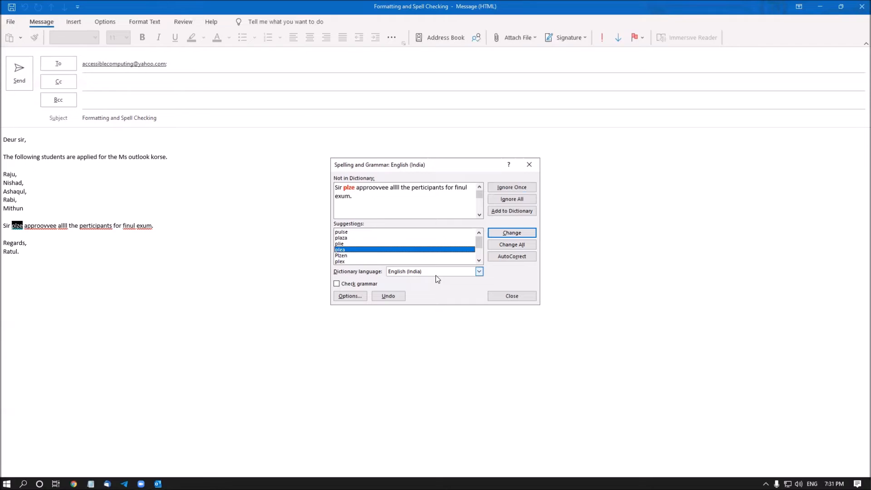
{"action": "key", "text": "Down"}
{"action": "key", "text": "Down"}
{"action": "key", "text": "Down"}
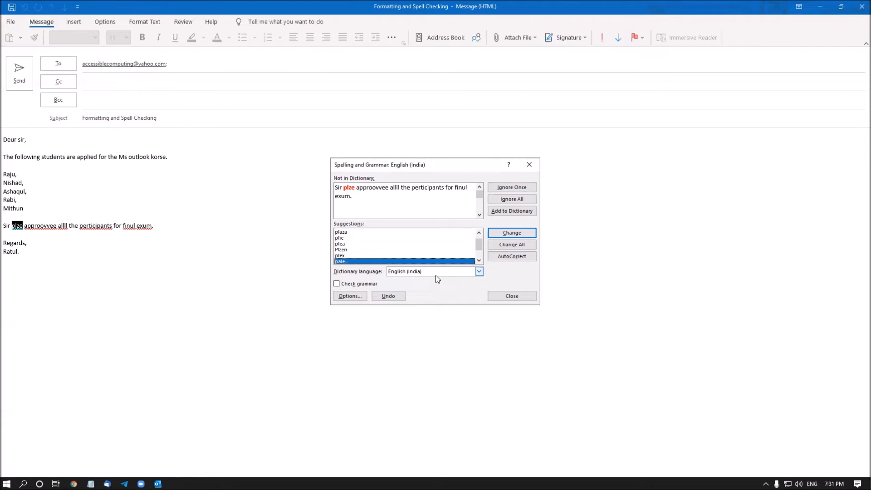
{"action": "key", "text": "alt+i"}
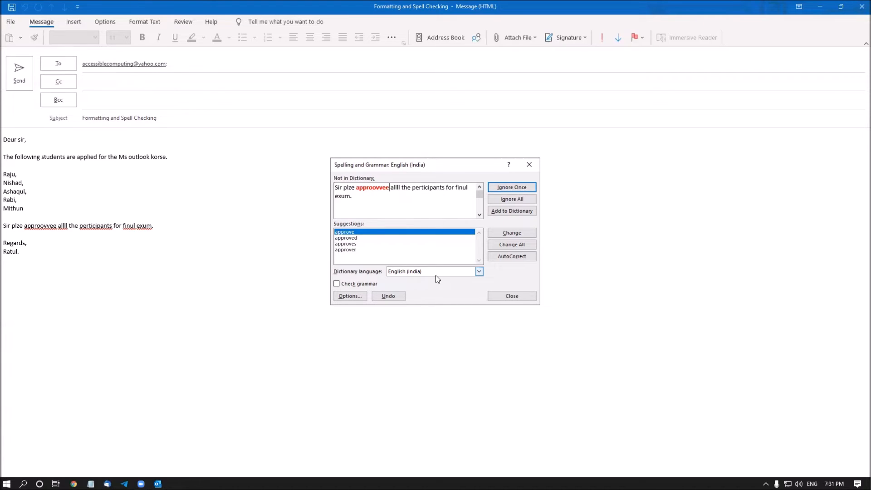
Step: Correct "approovvee" to "approve" and "allll" to "all" using the spelling suggestions
{"action": "key", "text": "alt+c"}
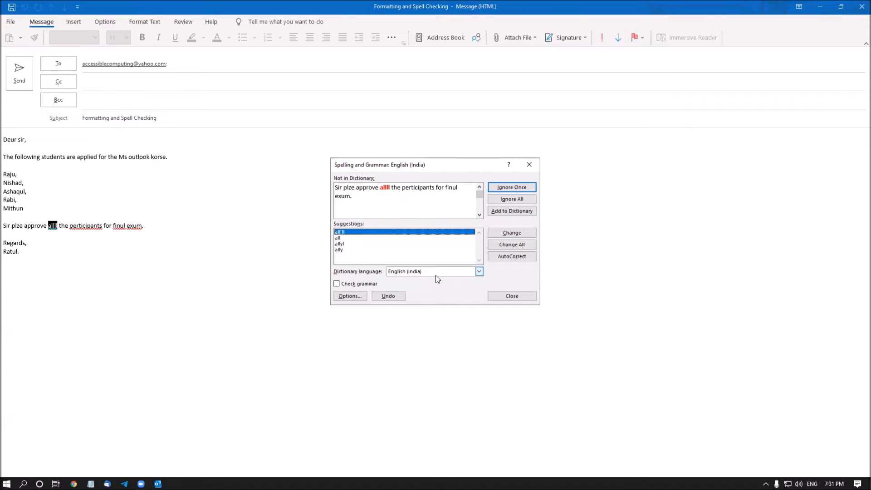
{"action": "key", "text": "Down"}
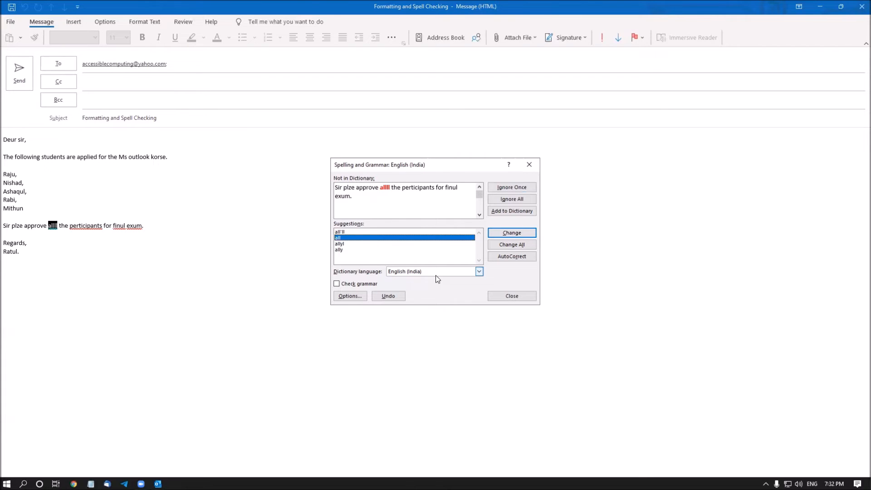
{"action": "key", "text": "Return"}
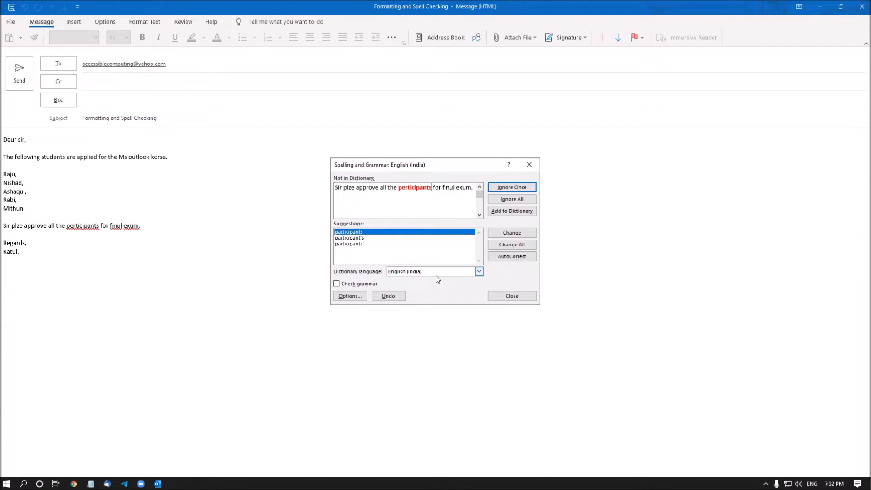
Step: Review the suggestions for "perticipants" and change the word to "participants"
{"action": "key", "text": "Down"}
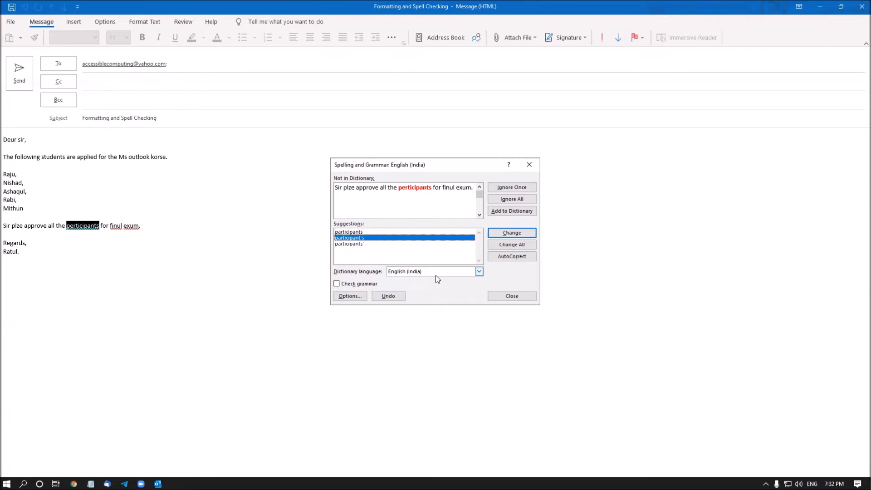
{"action": "key", "text": "Down"}
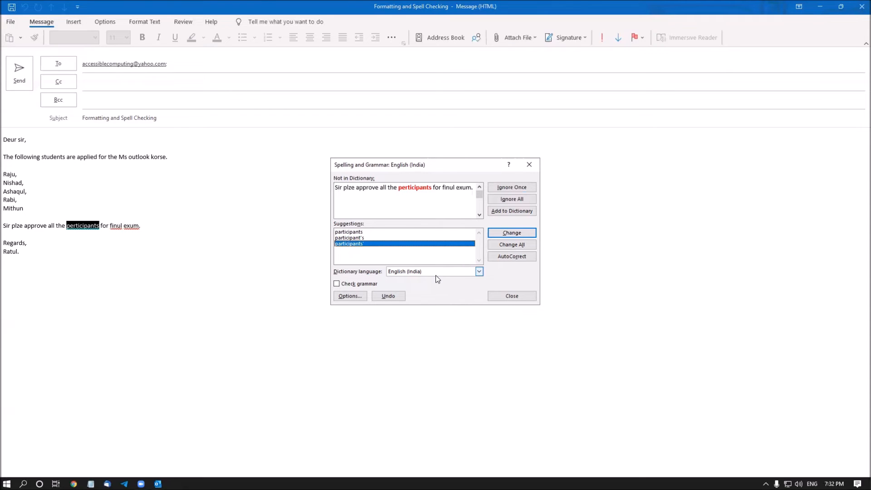
{"action": "key", "text": "Up"}
{"action": "key", "text": "Up"}
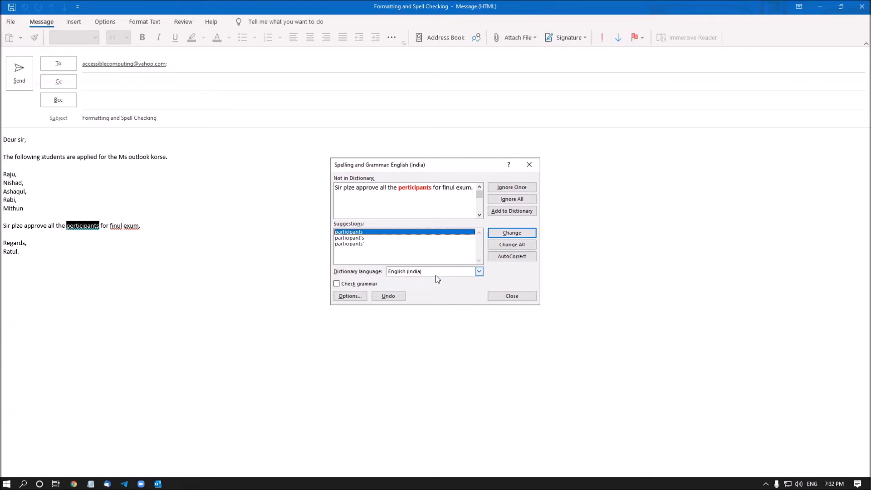
{"action": "key", "text": "Return"}
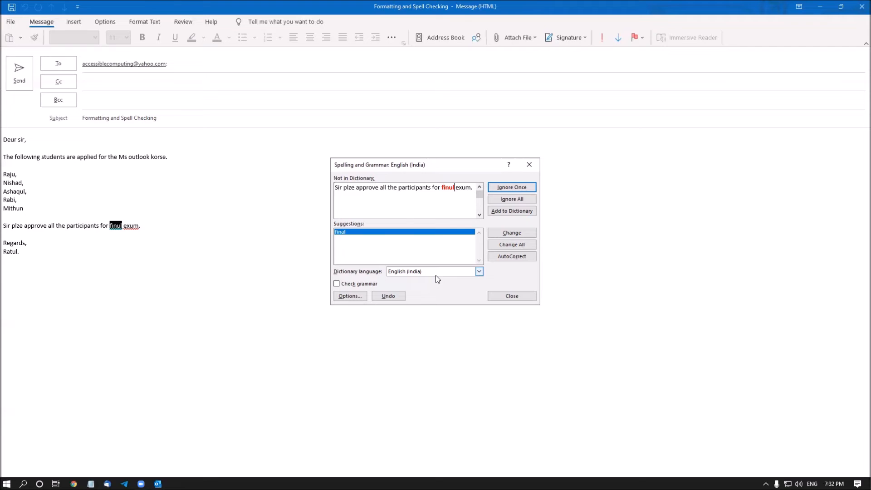
Step: Correct "finul" to "final" and "exum" to "exam", and finish the spelling check
{"action": "key", "text": "alt+c"}
{"action": "key", "text": "Down"}
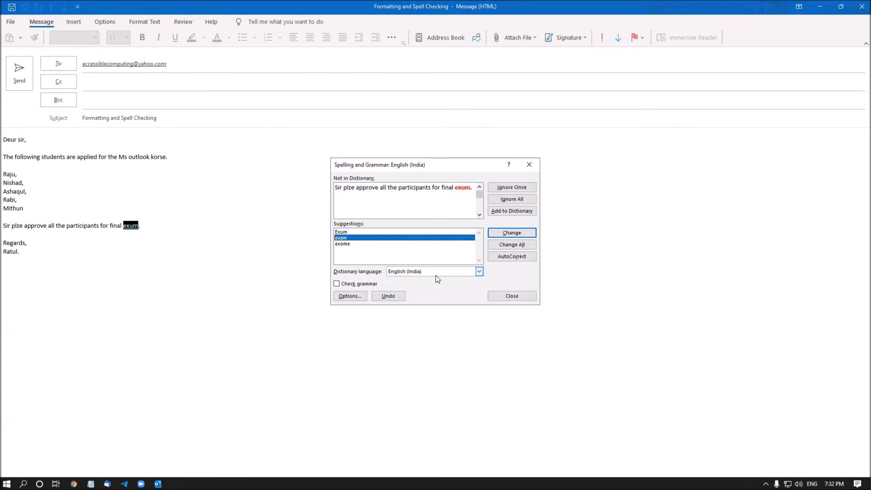
{"action": "key", "text": "Return"}
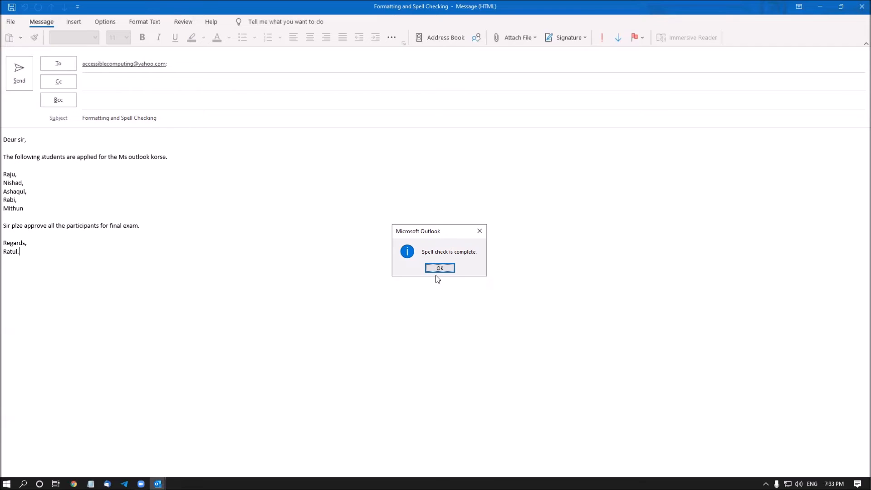
{"action": "key", "text": "Return"}
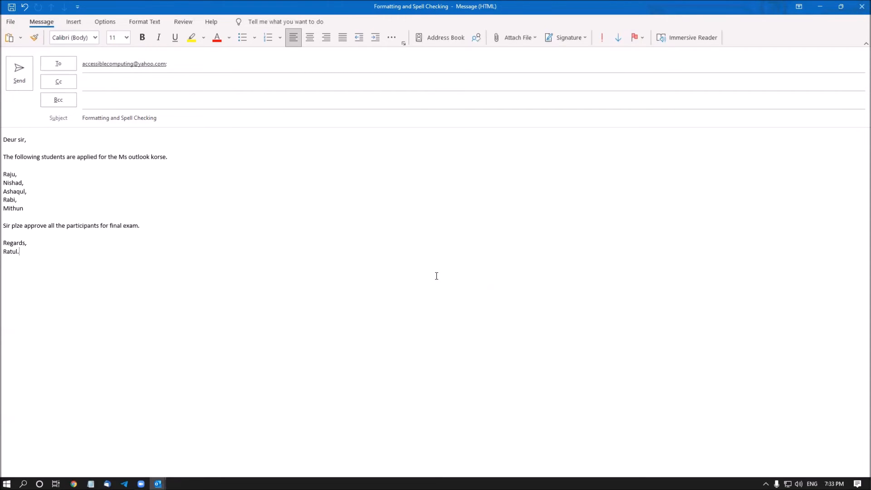
Step: Replace the misspelled "Deur" in the email's greeting with "Dear"
{"action": "key", "text": "ctrl+Home"}
{"action": "key", "text": "BackSpace"}
{"action": "key", "text": "BackSpace"}
{"action": "key", "text": "BackSpace"}
{"action": "key", "text": "BackSpace"}
{"action": "type", "text": "ea"}
{"action": "key", "text": "BackSpace"}
{"action": "key", "text": "BackSpace"}
{"action": "type", "text": "Dear"}
Step: Replace "plze" with "please" in the sentence asking for the participants' approval
{"action": "key", "text": "Down"}
{"action": "key", "text": "Down"}
{"action": "key", "text": "Down"}
{"action": "key", "text": "Down"}
{"action": "key", "text": "ctrl+shift+Right"}
{"action": "key", "text": "Delete"}
{"action": "type", "text": "please"}
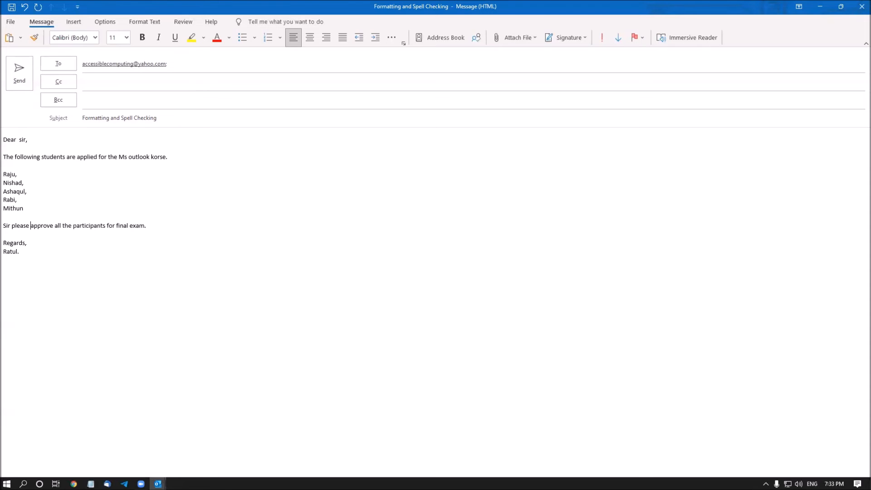
Step: Select the sentence about the students who applied and examine the text and paragraph formatting commands available for it
{"action": "key", "text": "ctrl+Home"}
{"action": "key", "text": "Up"}
{"action": "key", "text": "shift+Down"}
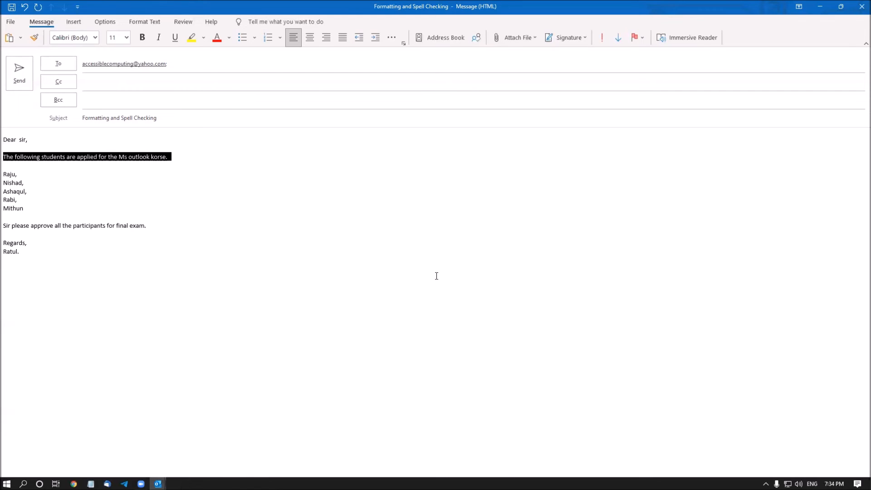
{"action": "key", "text": "alt"}
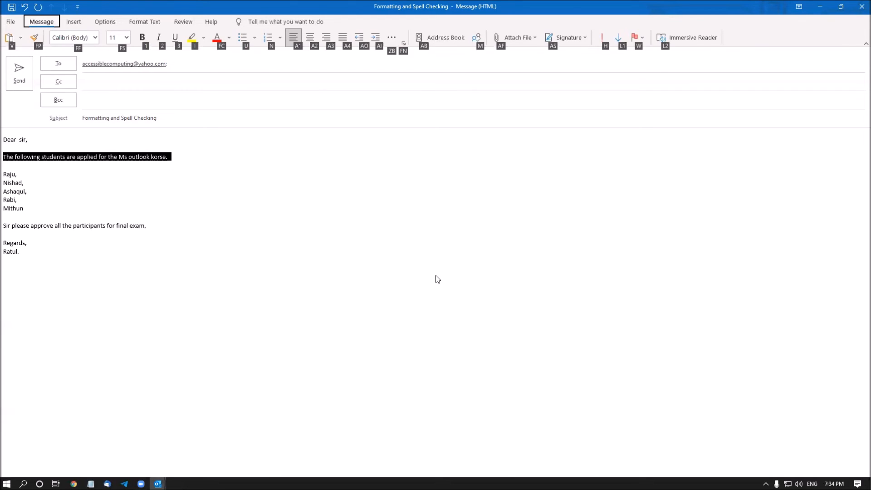
{"action": "key", "text": "Tab"}
{"action": "key", "text": "Tab"}
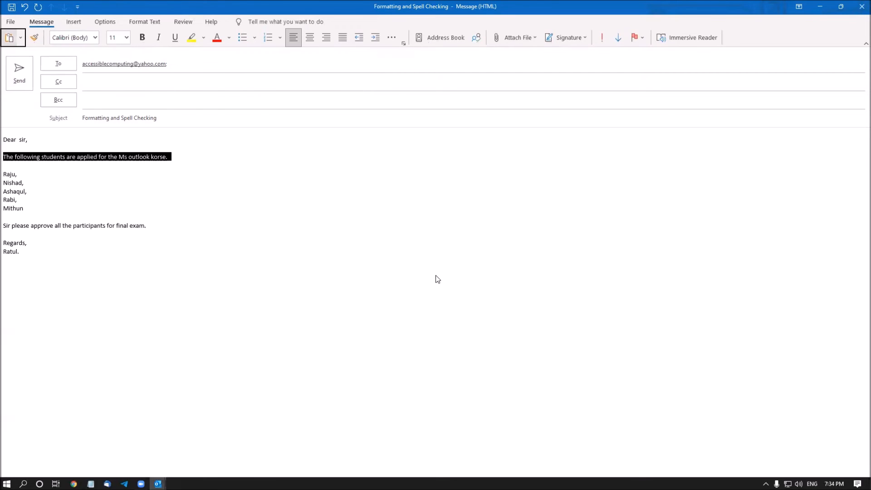
{"action": "key", "text": "Tab"}
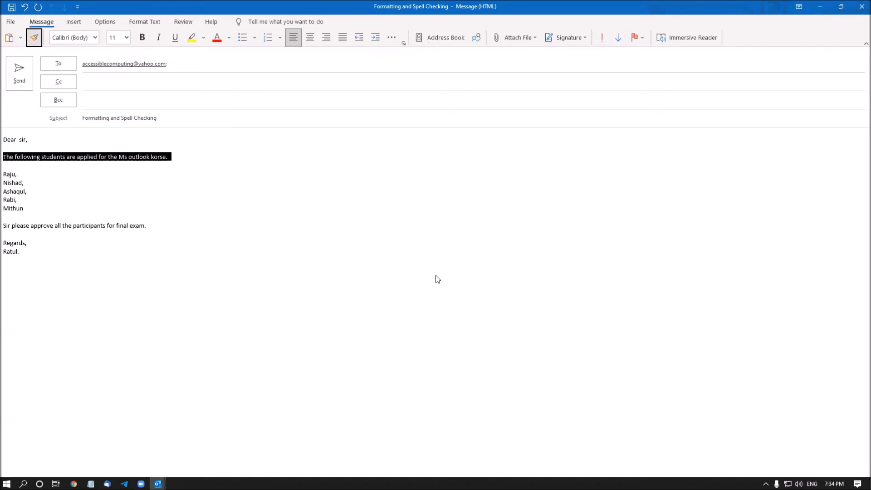
{"action": "key", "text": "Tab"}
{"action": "key", "text": "shift+Tab"}
{"action": "key", "text": "Tab"}
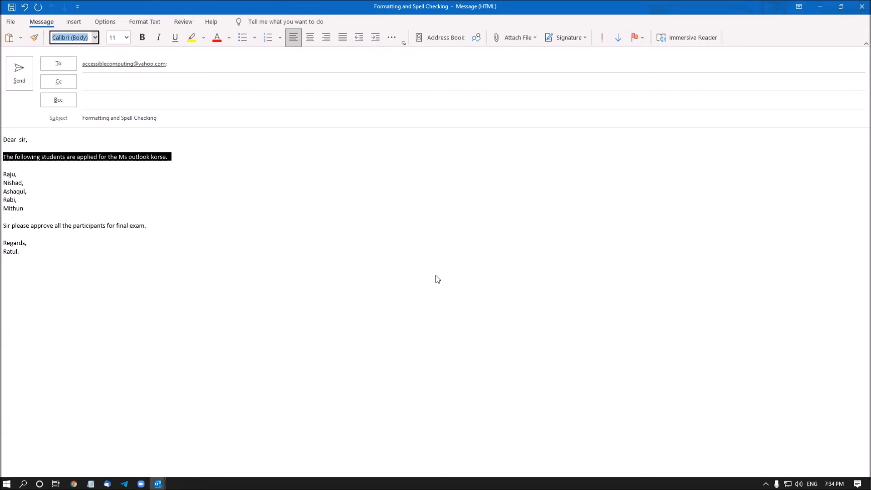
{"action": "key", "text": "Tab"}
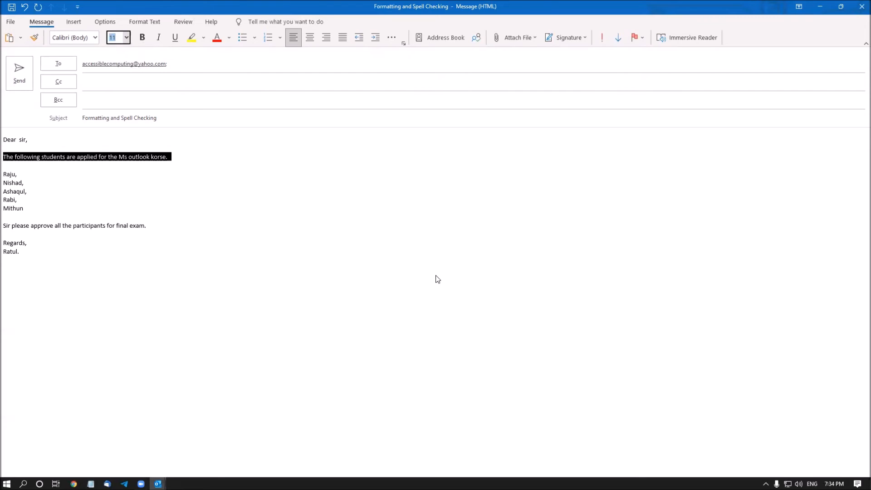
{"action": "key", "text": "Tab"}
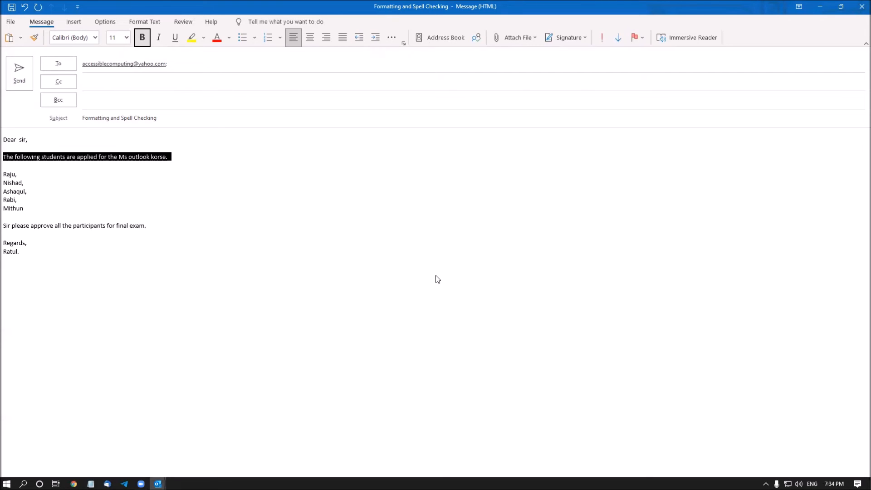
{"action": "key", "text": "Tab"}
{"action": "key", "text": "Tab"}
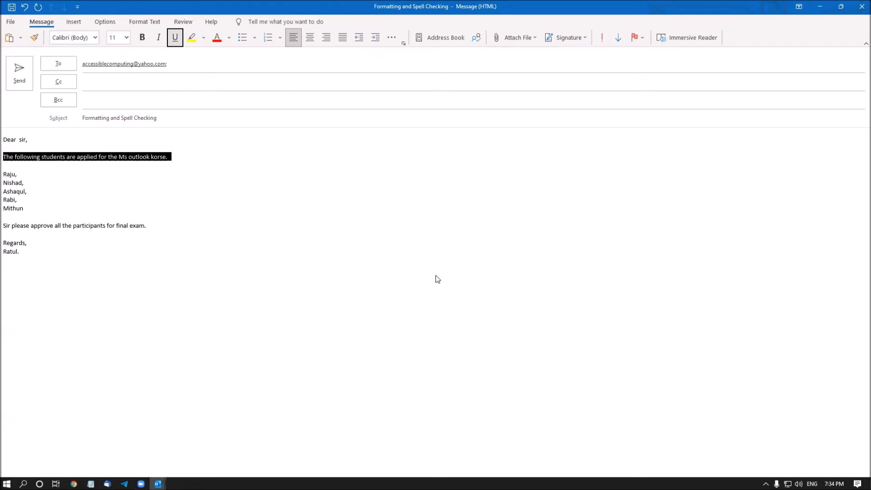
{"action": "key", "text": "Tab"}
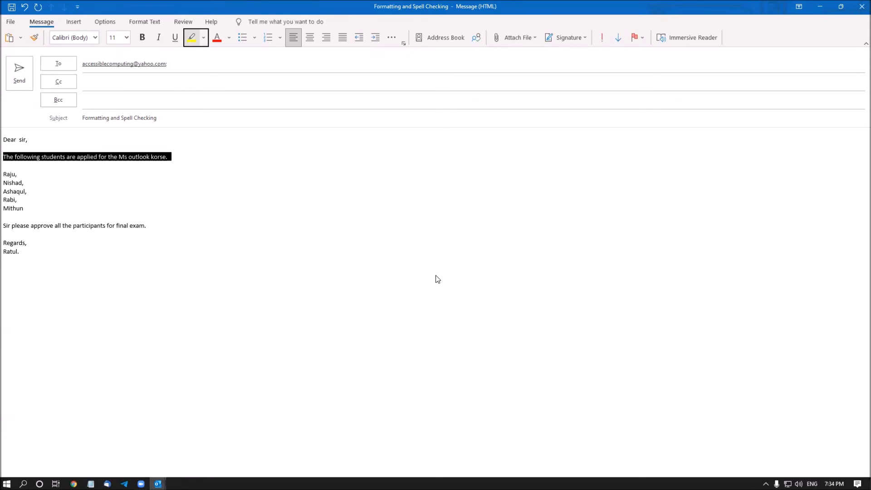
{"action": "key", "text": "Tab"}
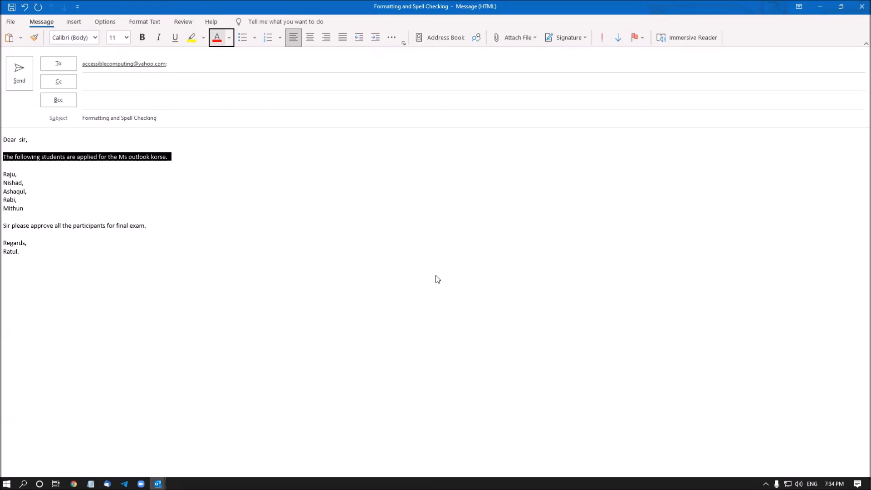
{"action": "key", "text": "Tab"}
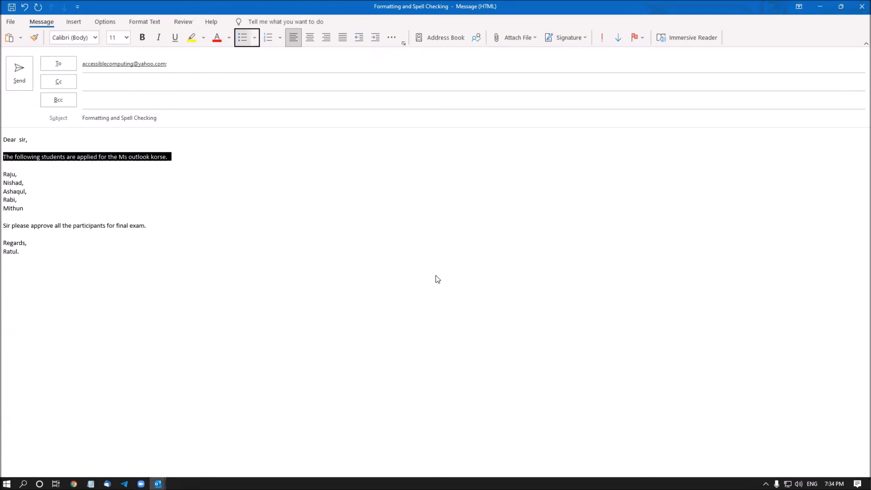
{"action": "key", "text": "Tab"}
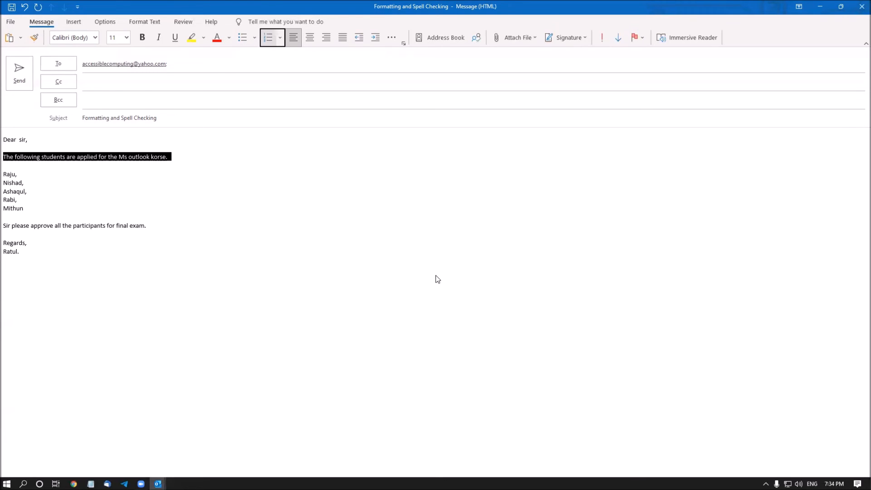
{"action": "key", "text": "Tab"}
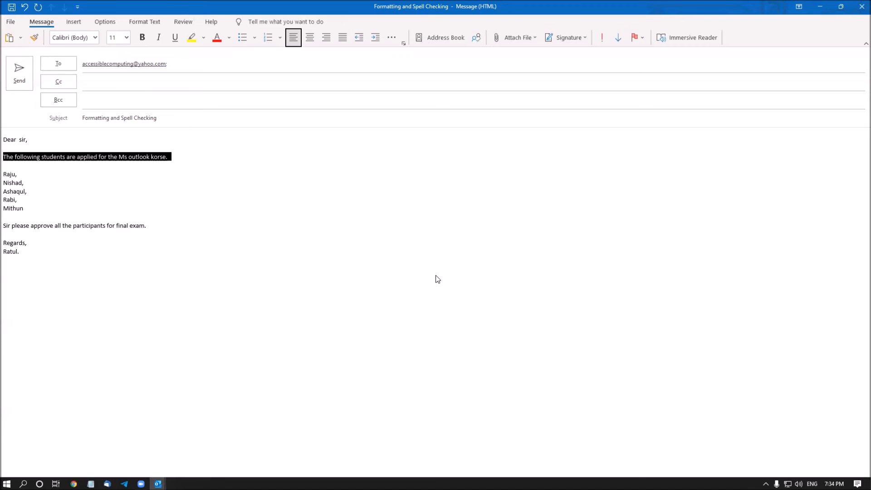
{"action": "key", "text": "Tab"}
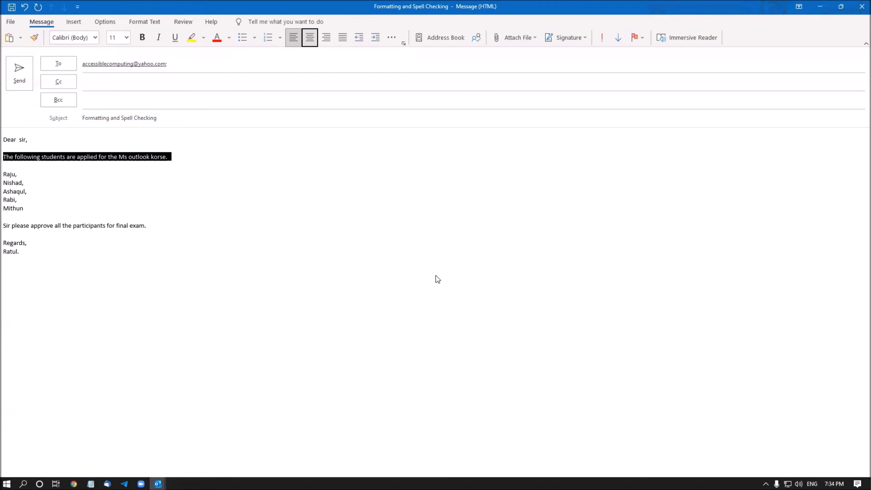
{"action": "key", "text": "Tab"}
{"action": "key", "text": "Tab"}
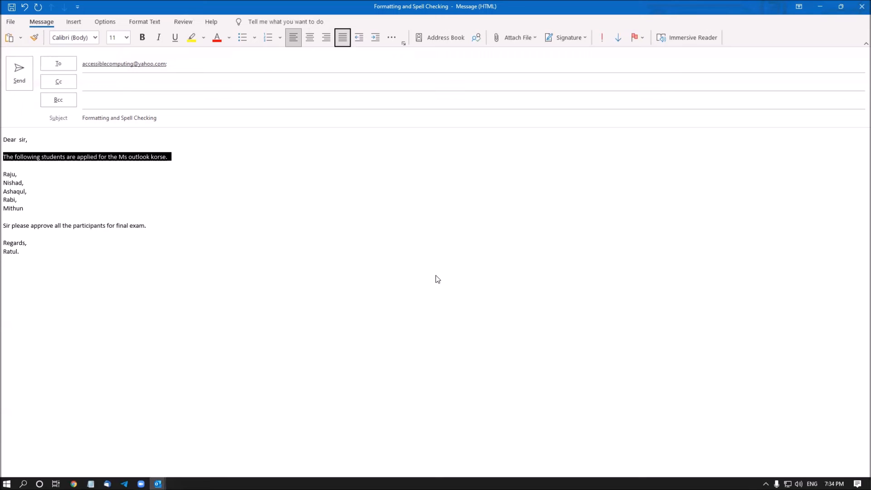
{"action": "key", "text": "Tab"}
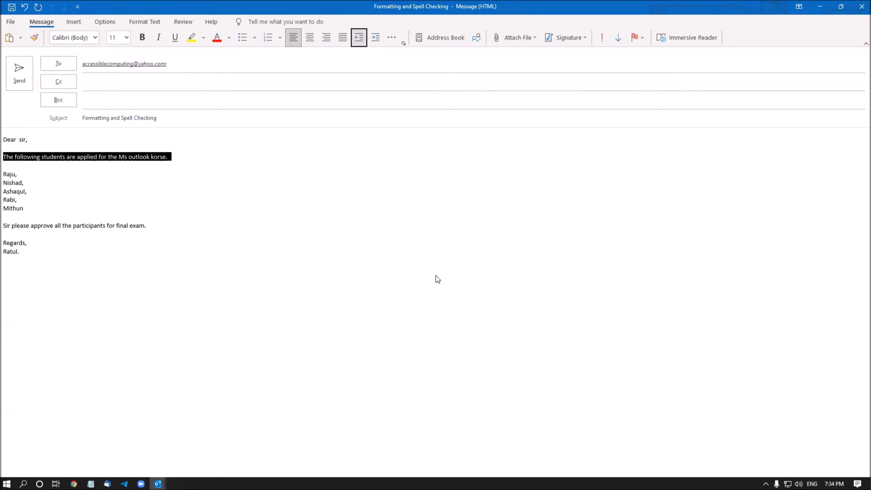
{"action": "key", "text": "Escape"}
Step: Insert the heading line "Students Details" above the list of student names, followed by a blank line, and select the heading
{"action": "key", "text": "Down"}
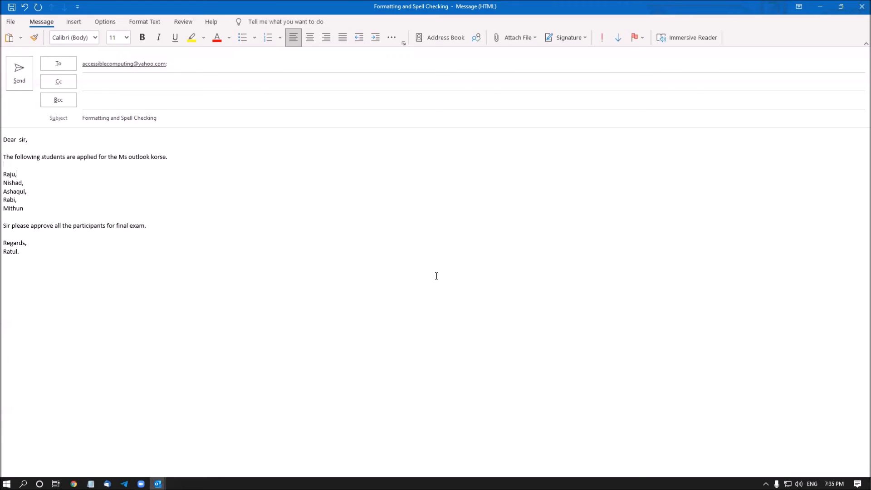
{"action": "key", "text": "Return"}
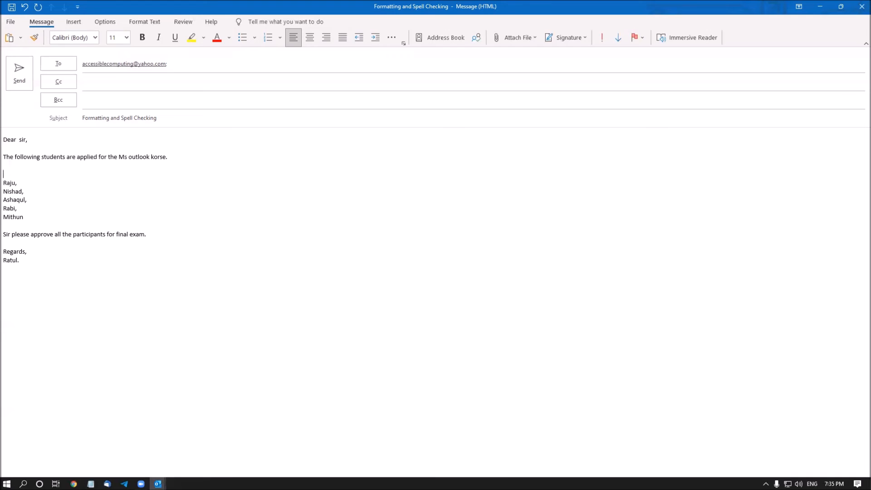
{"action": "type", "text": "Students Details"}
{"action": "key", "text": "Return"}
{"action": "key", "text": "Up"}
{"action": "key", "text": "shift+Down"}
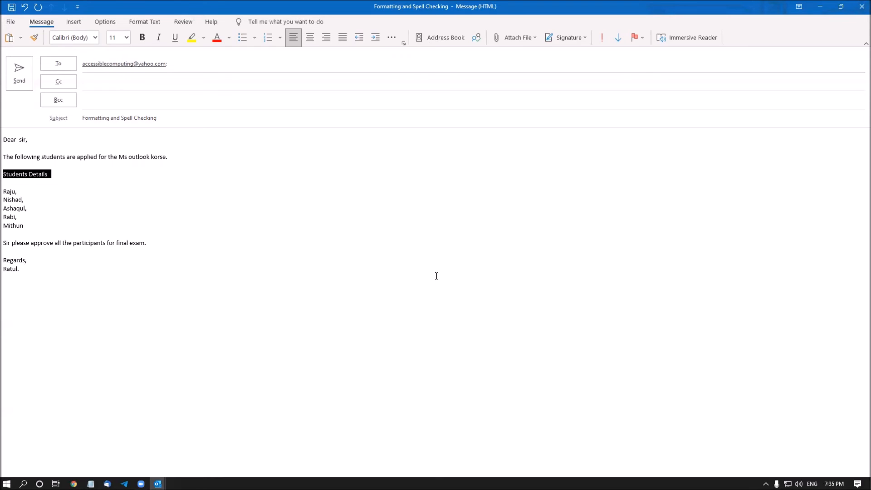
Step: Apply the Heading 1 style to the selected "Students Details" line
{"action": "key", "text": "ctrl+shift+s"}
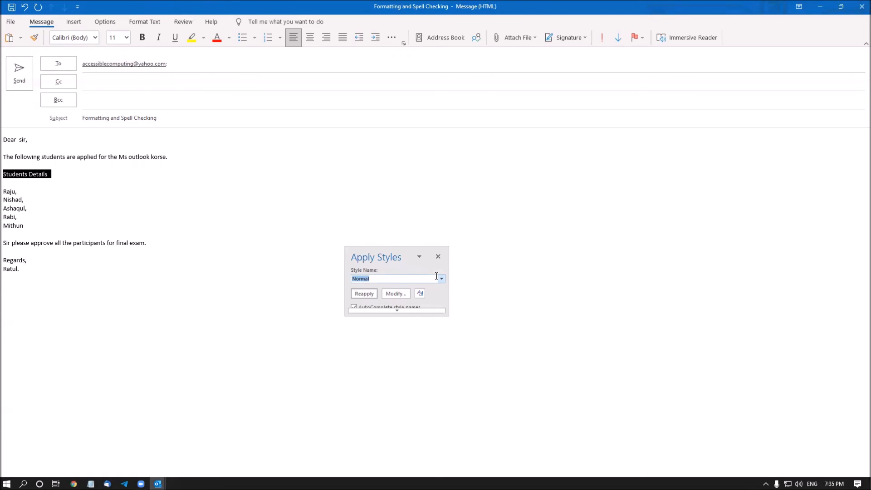
{"action": "key", "text": "Down"}
{"action": "key", "text": "Down"}
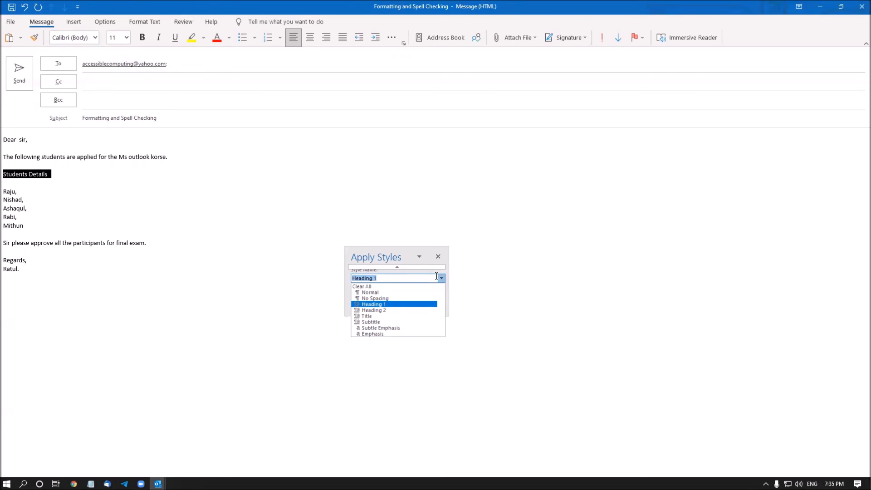
{"action": "key", "text": "Return"}
{"action": "key", "text": "Down"}
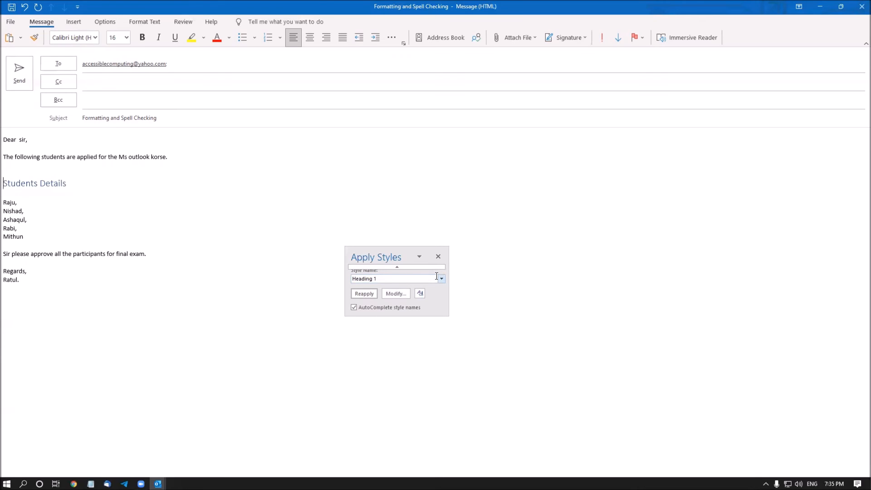
Step: Insert a blank line above the greeting at the start of the email body, keeping the message open
{"action": "key", "text": "Up"}
{"action": "key", "text": "Up"}
{"action": "key", "text": "Up"}
{"action": "key", "text": "Up"}
{"action": "key", "text": "Up"}
{"action": "key", "text": "Return"}
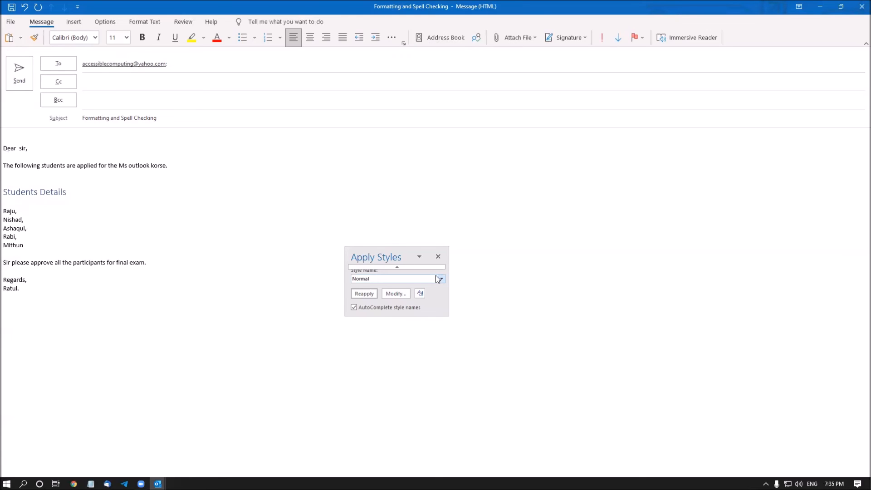
{"action": "key", "text": "alt+F4"}
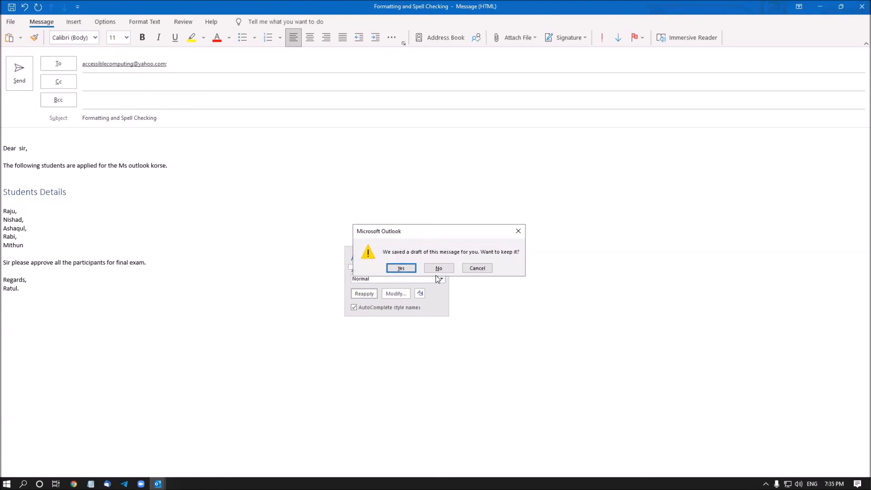
{"action": "key", "text": "Escape"}
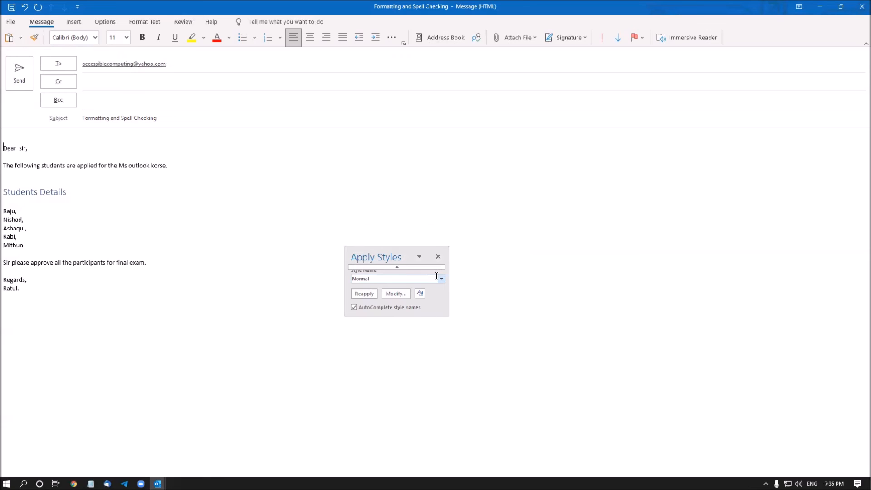
Step: Format the five student names under "Students Details" as a numbered list in the 1. 2. 3. style
{"action": "key", "text": "Down"}
{"action": "key", "text": "Down"}
{"action": "key", "text": "Down"}
{"action": "key", "text": "shift+Down"}
{"action": "key", "text": "shift+Down"}
{"action": "key", "text": "shift+Down"}
{"action": "key", "text": "shift+Down"}
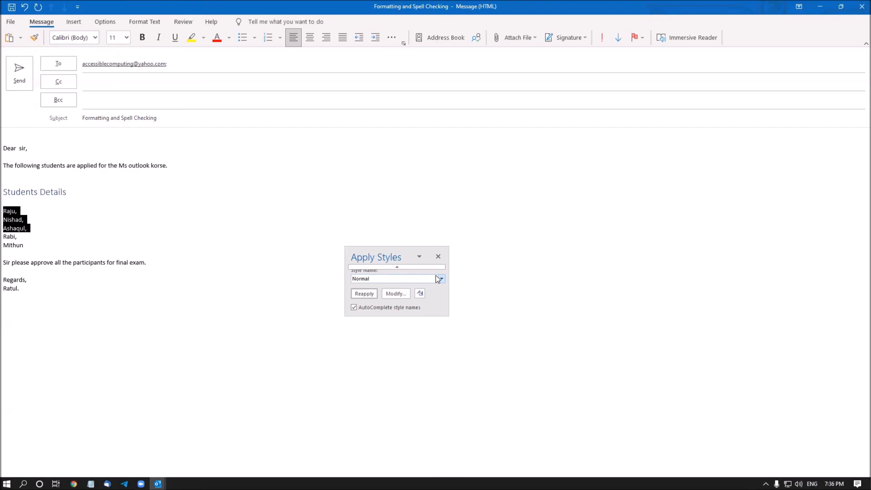
{"action": "key", "text": "shift+Down"}
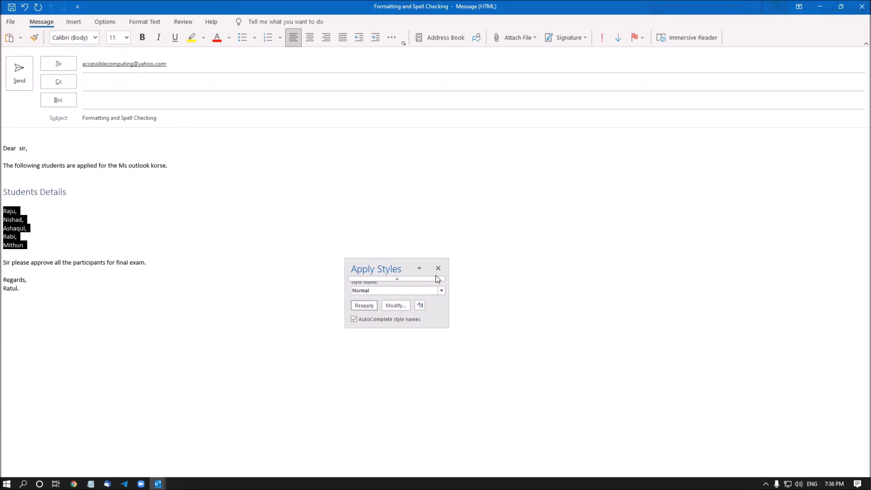
{"action": "key", "text": "alt+h"}
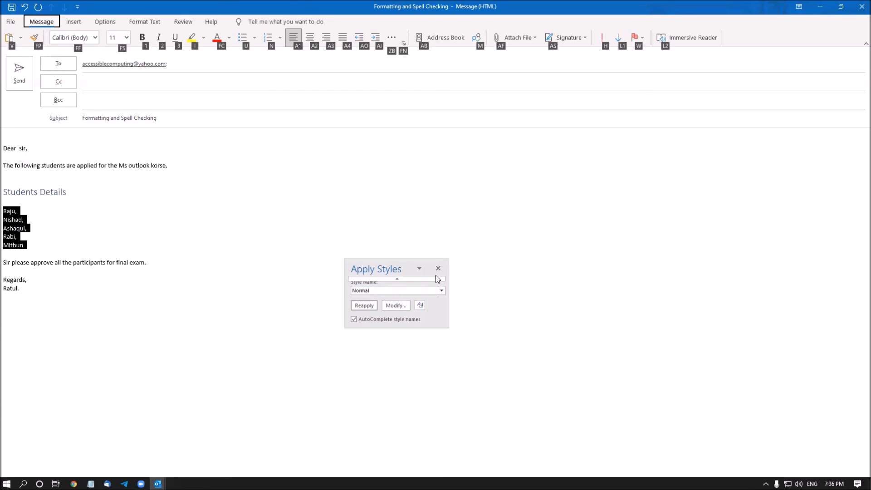
{"action": "key", "text": "n"}
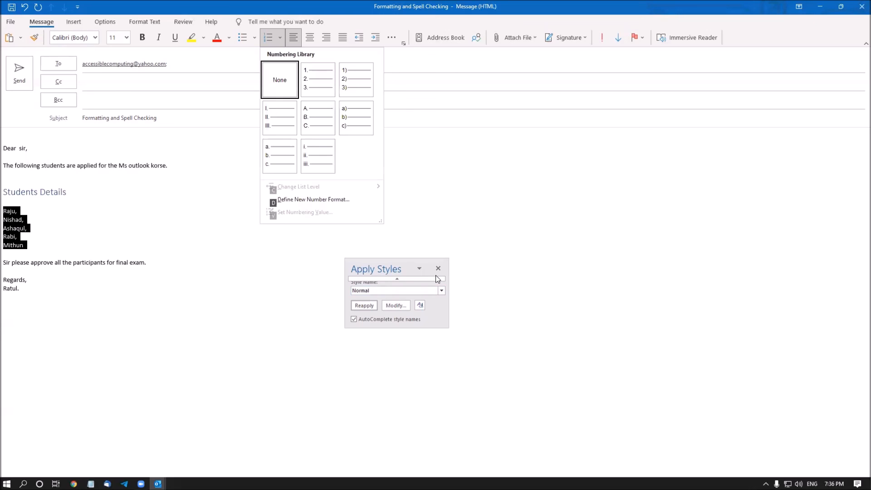
{"action": "key", "text": "Right"}
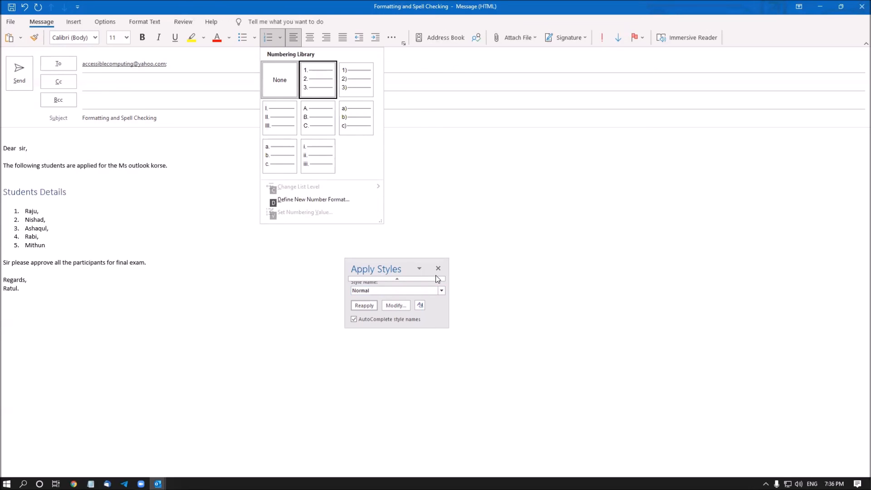
{"action": "key", "text": "Return"}
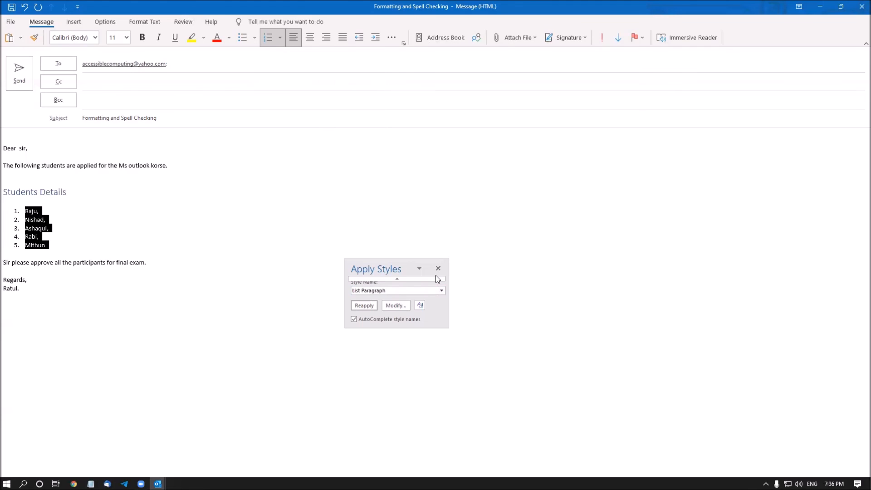
{"action": "key", "text": "Left"}
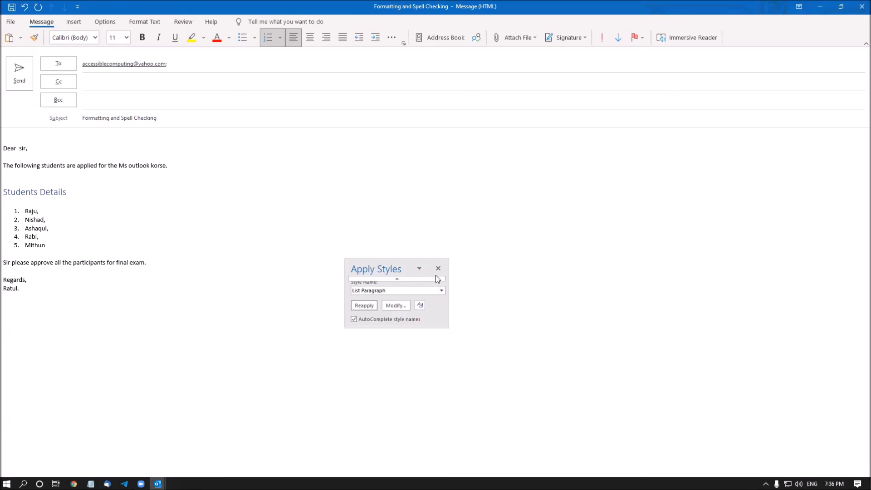
Step: Close the "Formatting and Spell Checking" message and return to the inbox
{"action": "key", "text": "Down"}
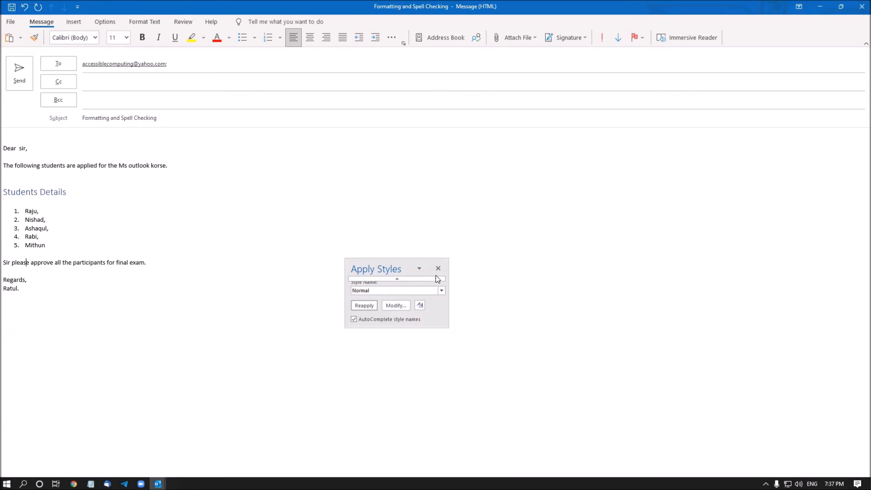
{"action": "key", "text": "Escape"}
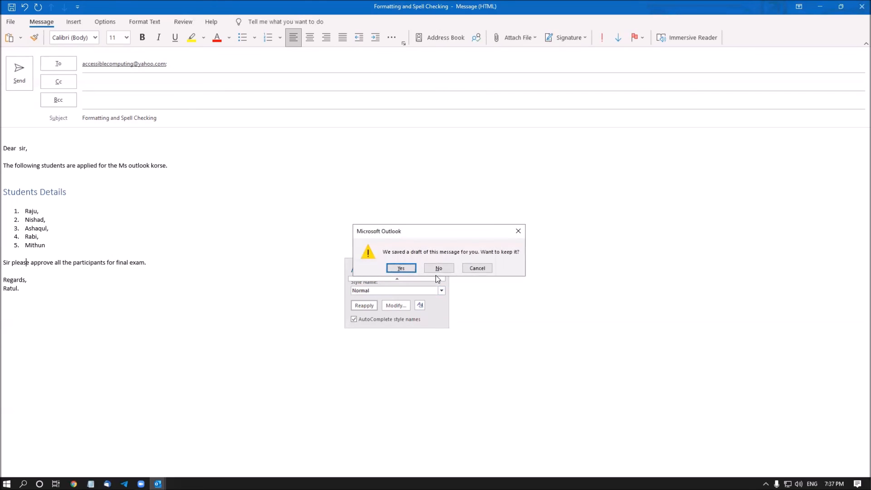
{"action": "left_click", "coordinate": [437, 274]}
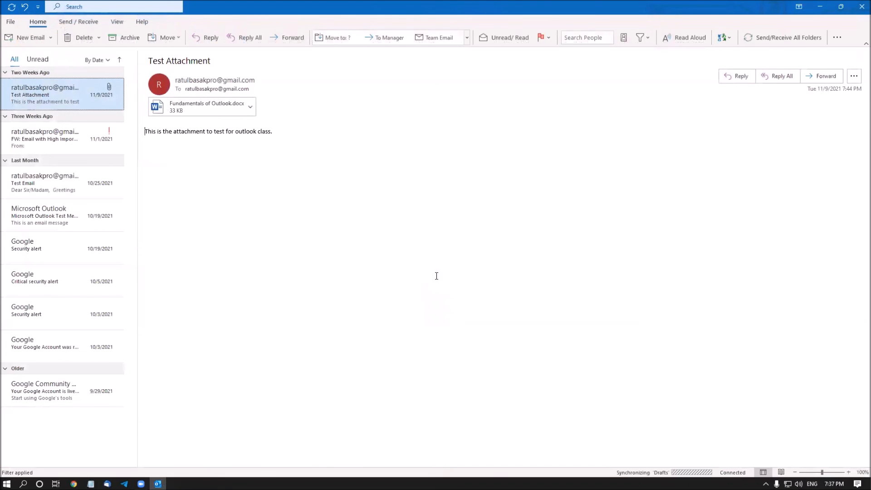